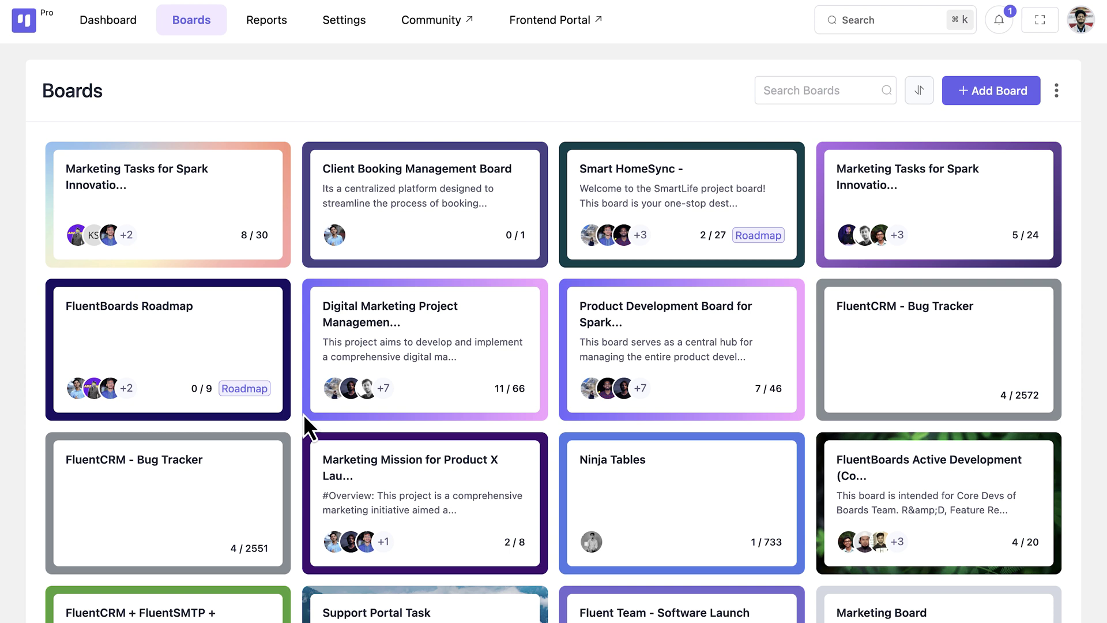
# - Add a new To Do task on the Digital Marketing board and rename it 'Marketing Video Content'
pyautogui.click(370, 315)
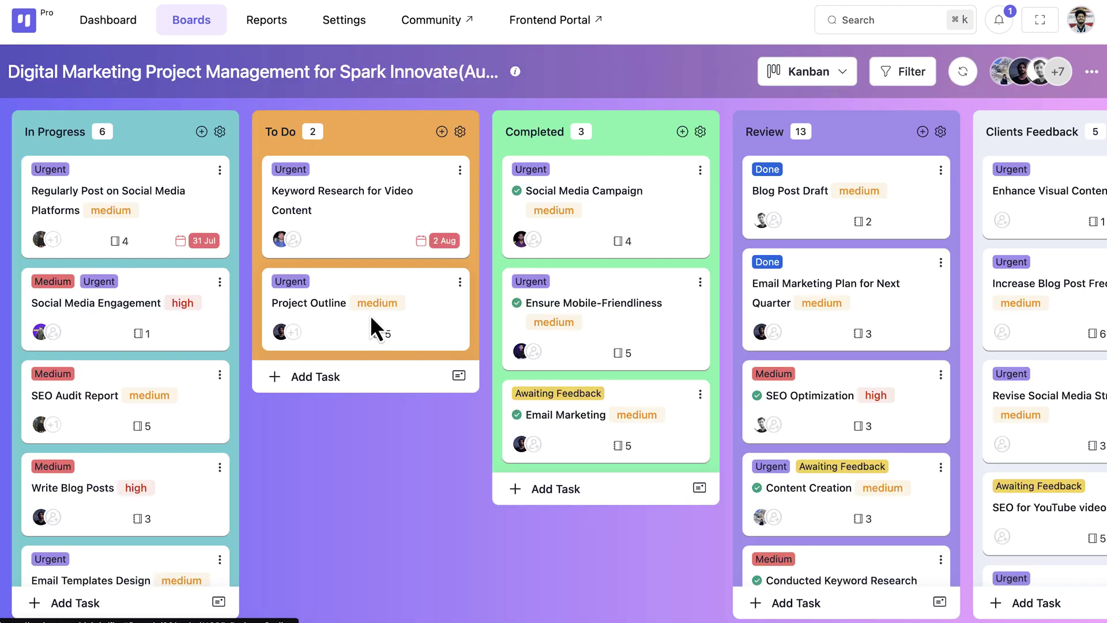
pyautogui.click(324, 382)
pyautogui.write('Marketing Video')
pyautogui.click(298, 408)
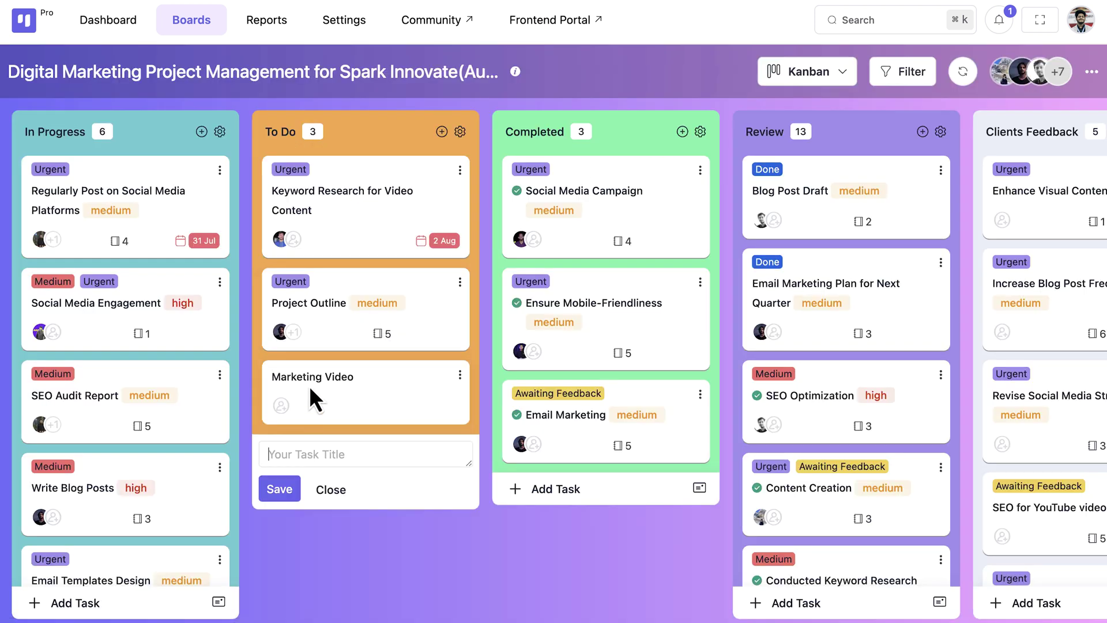
pyautogui.click(318, 376)
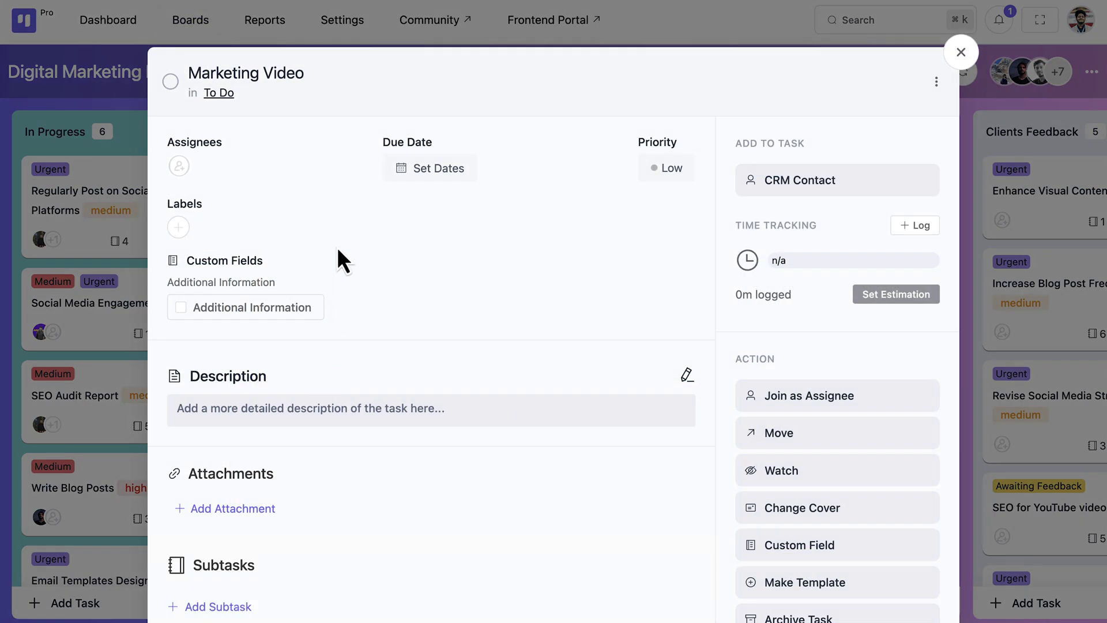
pyautogui.click(302, 77)
pyautogui.write('Content')
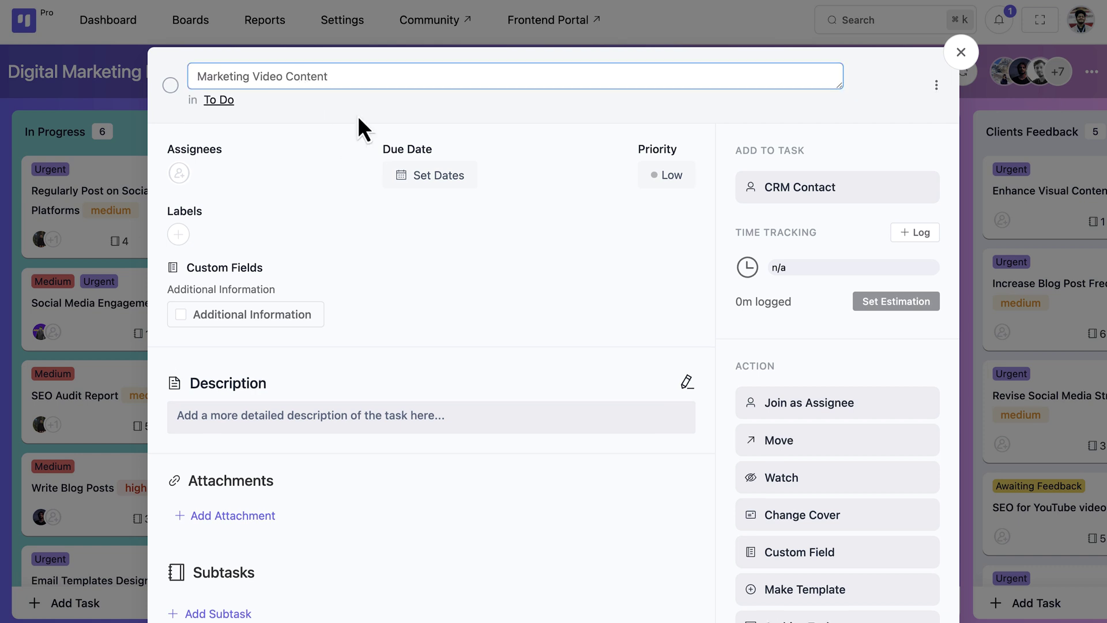
pyautogui.click(357, 115)
# - Move the task to position 2 in To Do on the same board
pyautogui.click(228, 90)
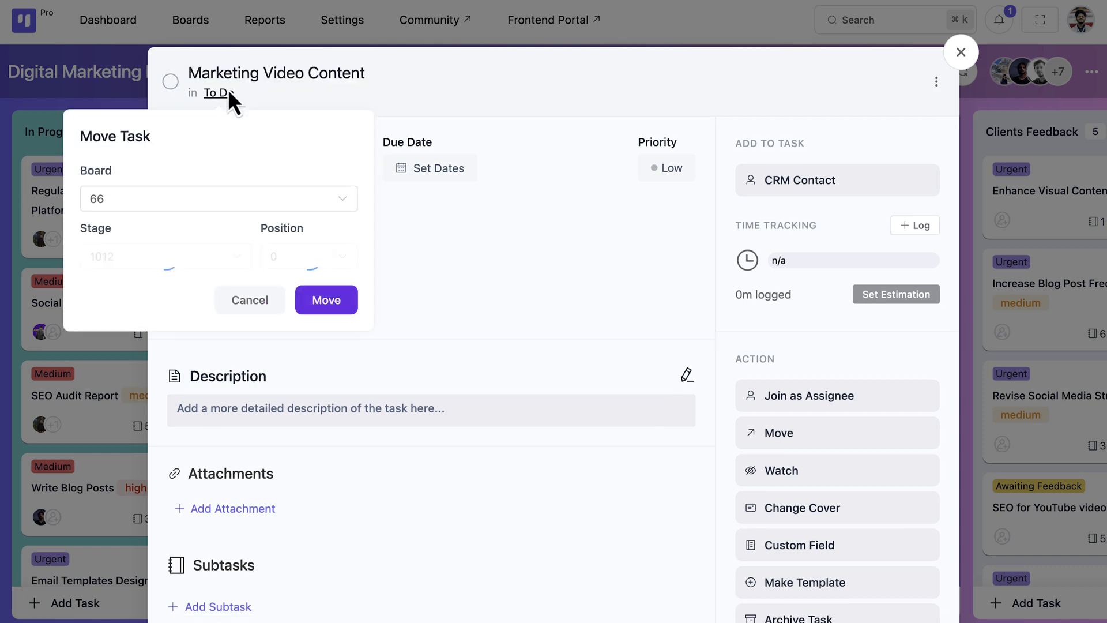
pyautogui.click(225, 210)
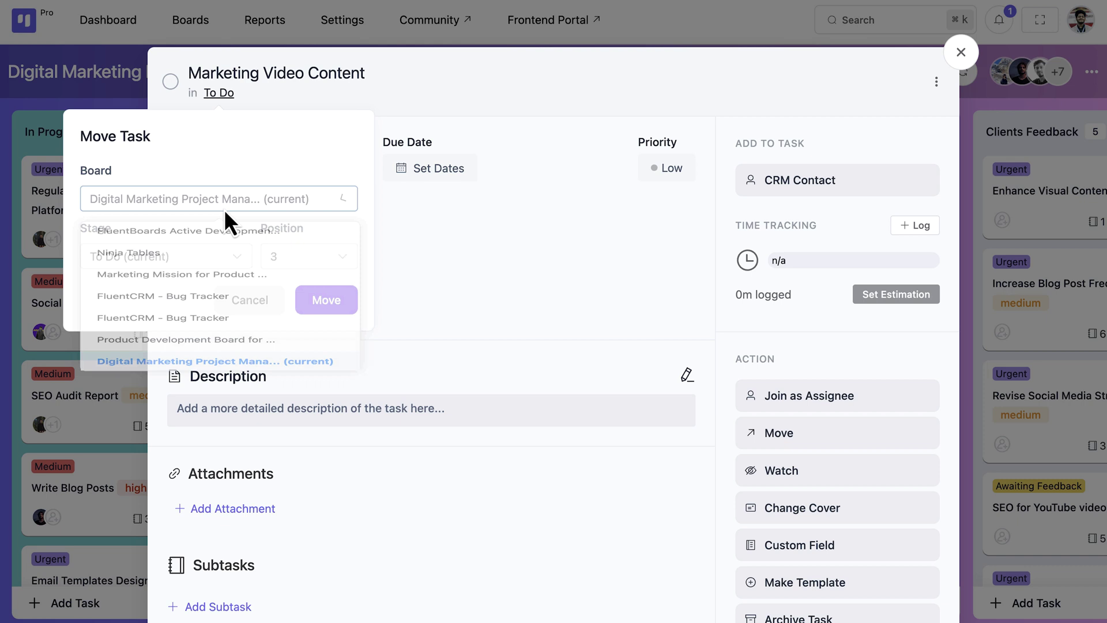
pyautogui.click(223, 210)
pyautogui.click(198, 254)
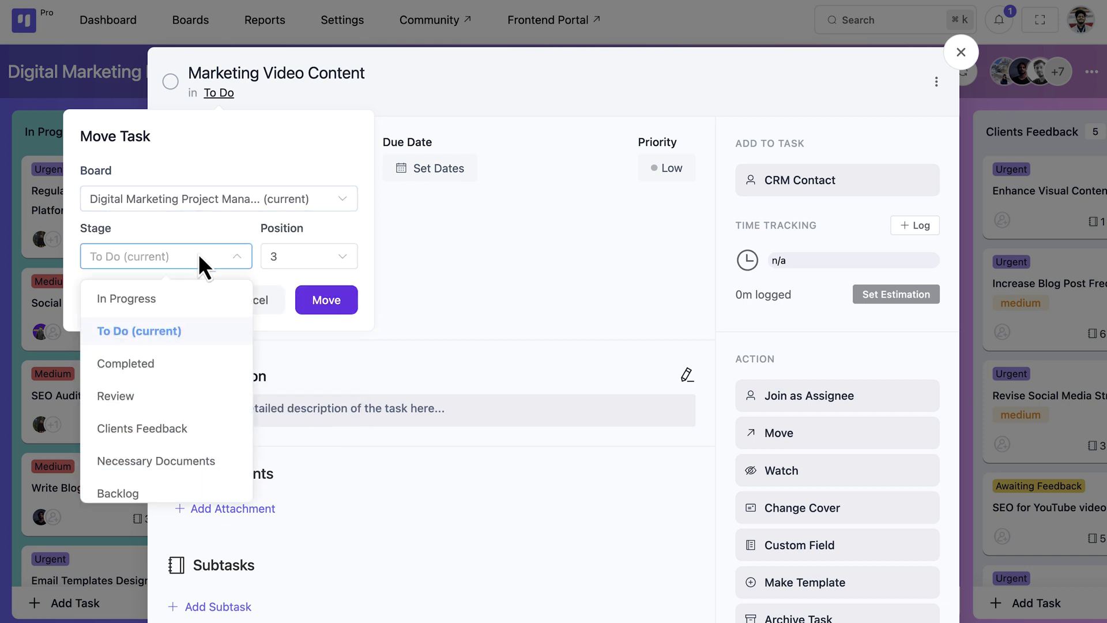
pyautogui.click(199, 253)
pyautogui.click(308, 263)
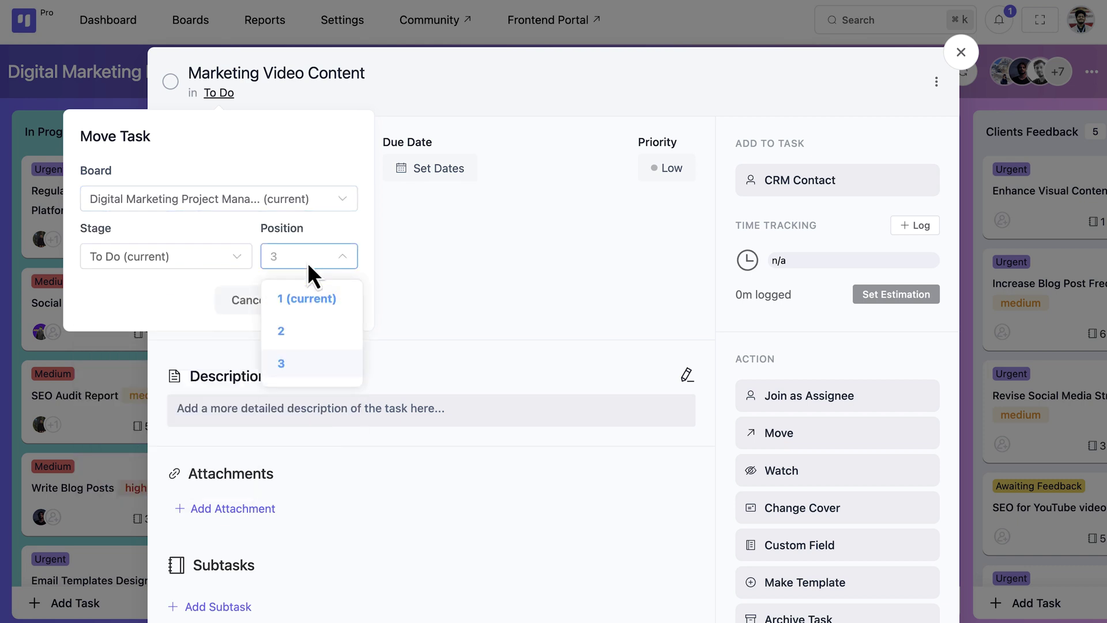
pyautogui.click(303, 322)
pyautogui.click(322, 306)
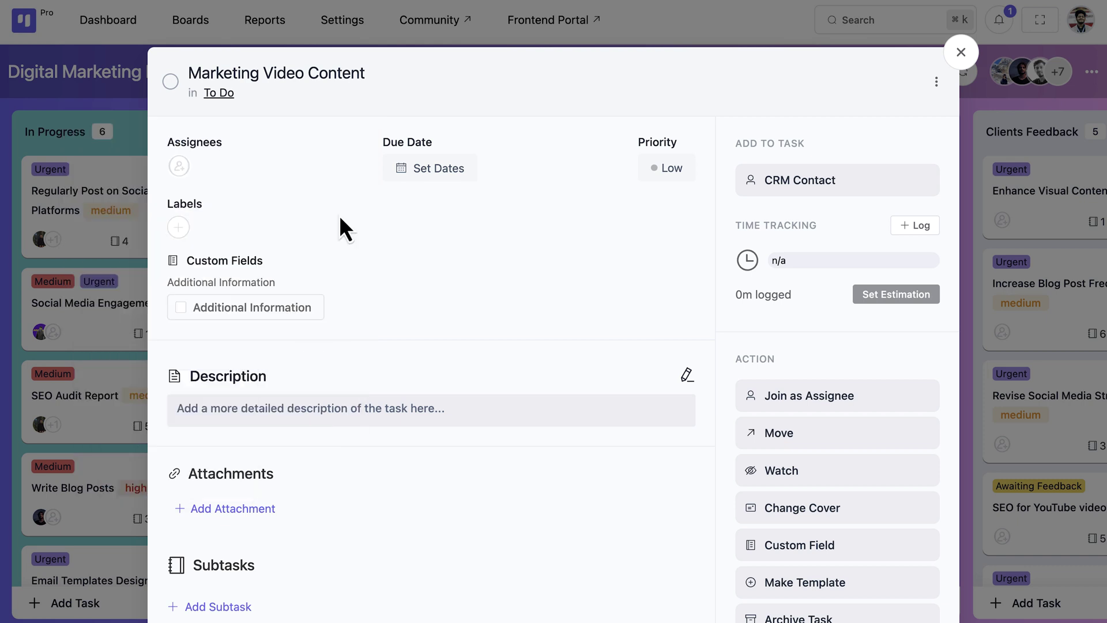
# - Assign two board members to the task
pyautogui.click(186, 172)
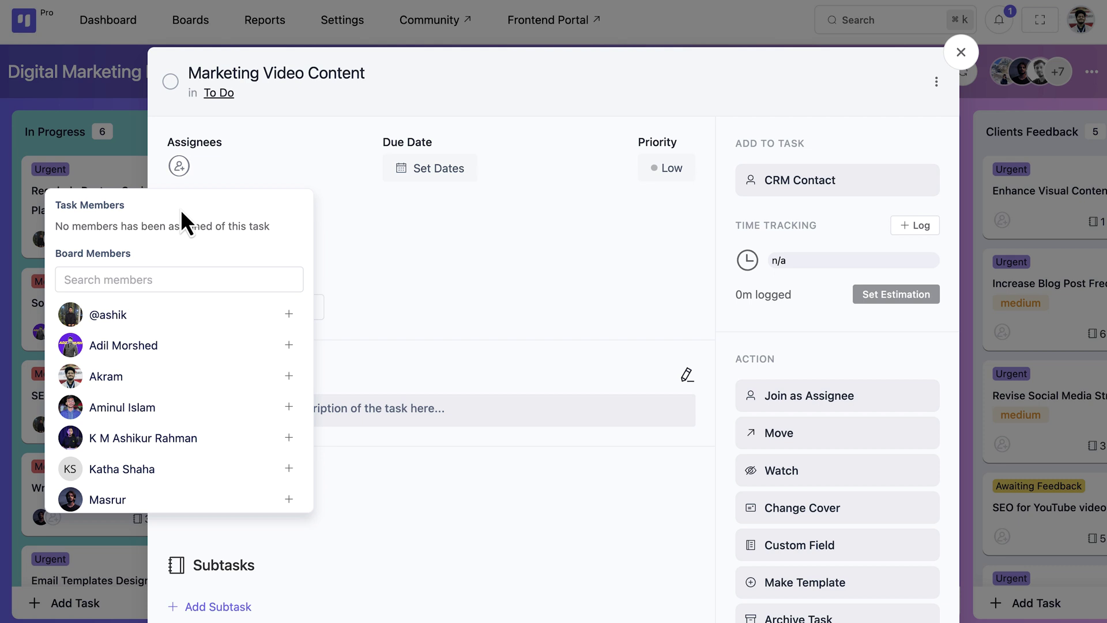
pyautogui.click(170, 313)
pyautogui.click(168, 326)
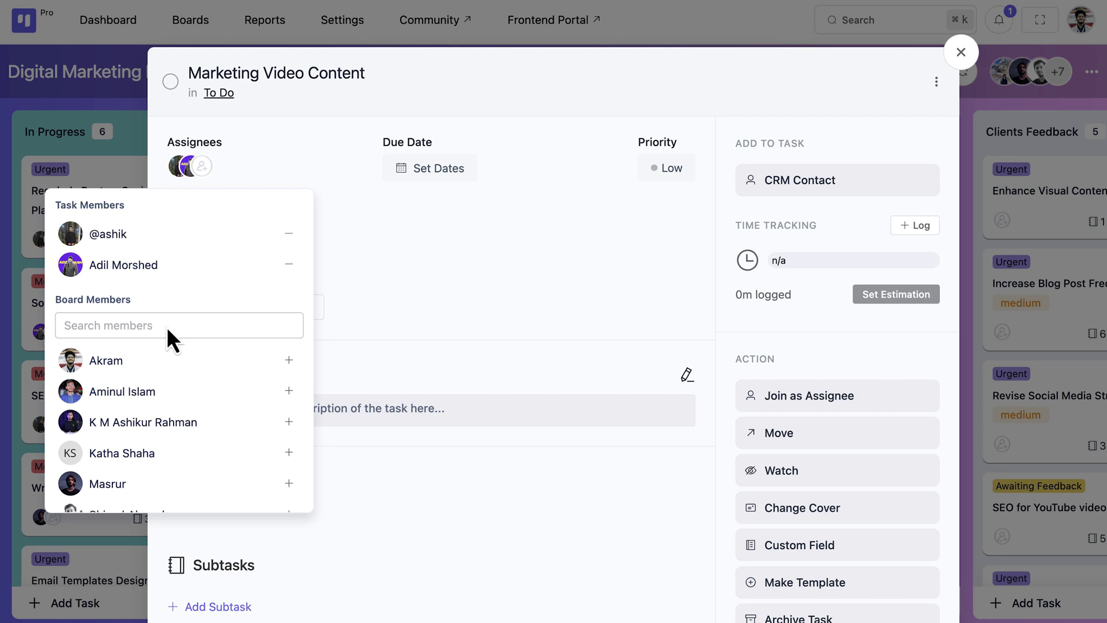
# - Give the task a 1–15 Aug date range
pyautogui.click(268, 160)
pyautogui.click(433, 169)
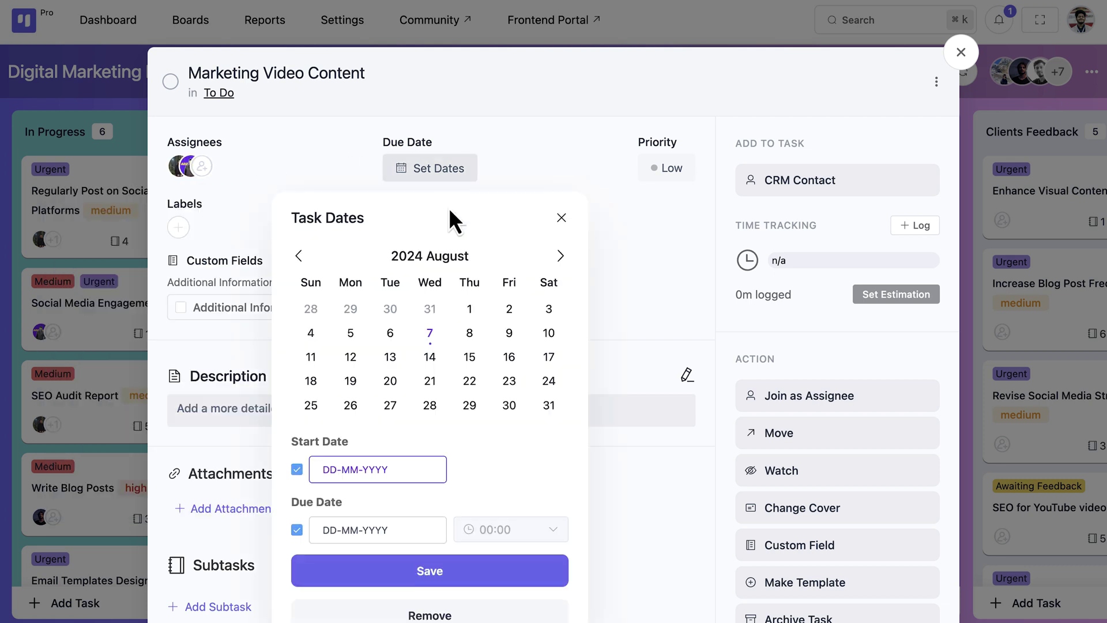
pyautogui.click(469, 309)
pyautogui.click(469, 356)
pyautogui.click(437, 569)
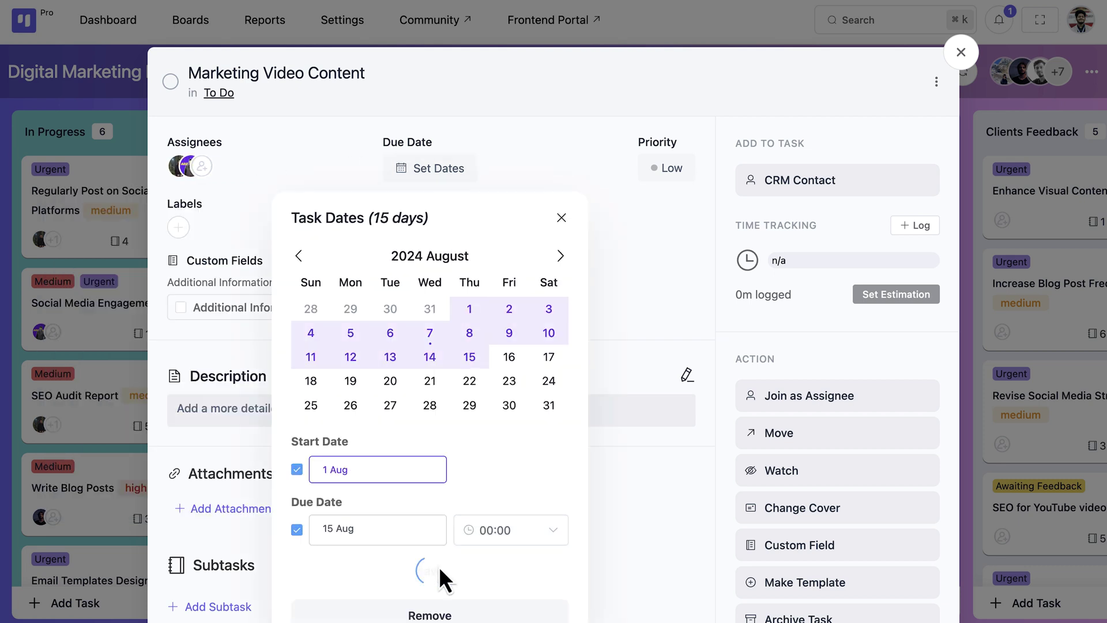
# - Set the task priority to High and bring up the label choices
pyautogui.click(655, 170)
pyautogui.click(659, 208)
pyautogui.click(178, 232)
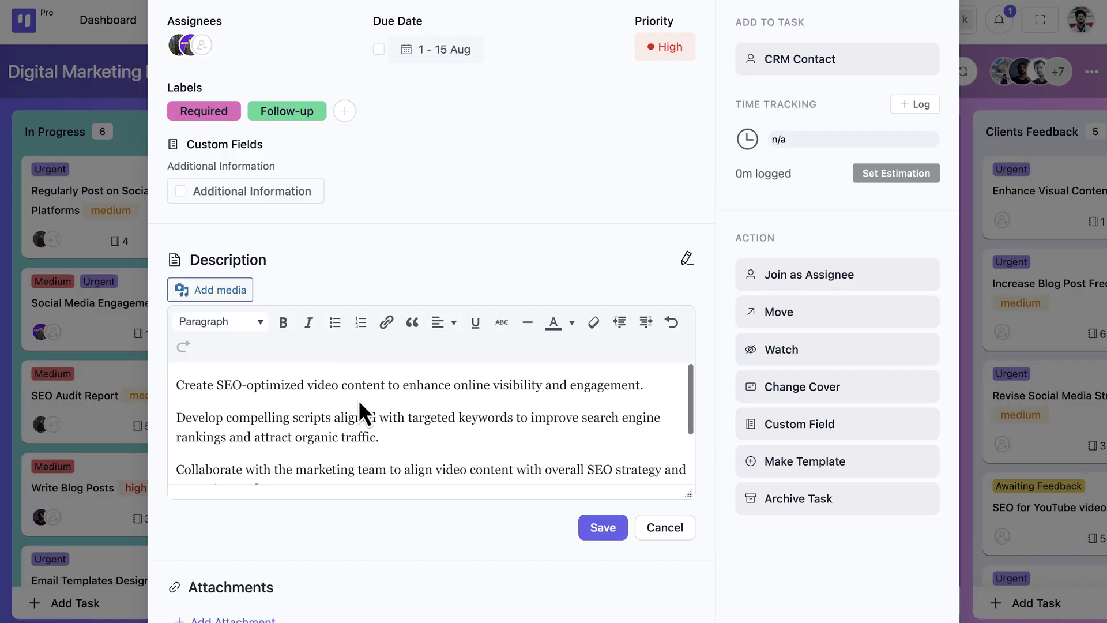
# - Make the description's first paragraph bold and save the description
pyautogui.tripleClick(378, 380)
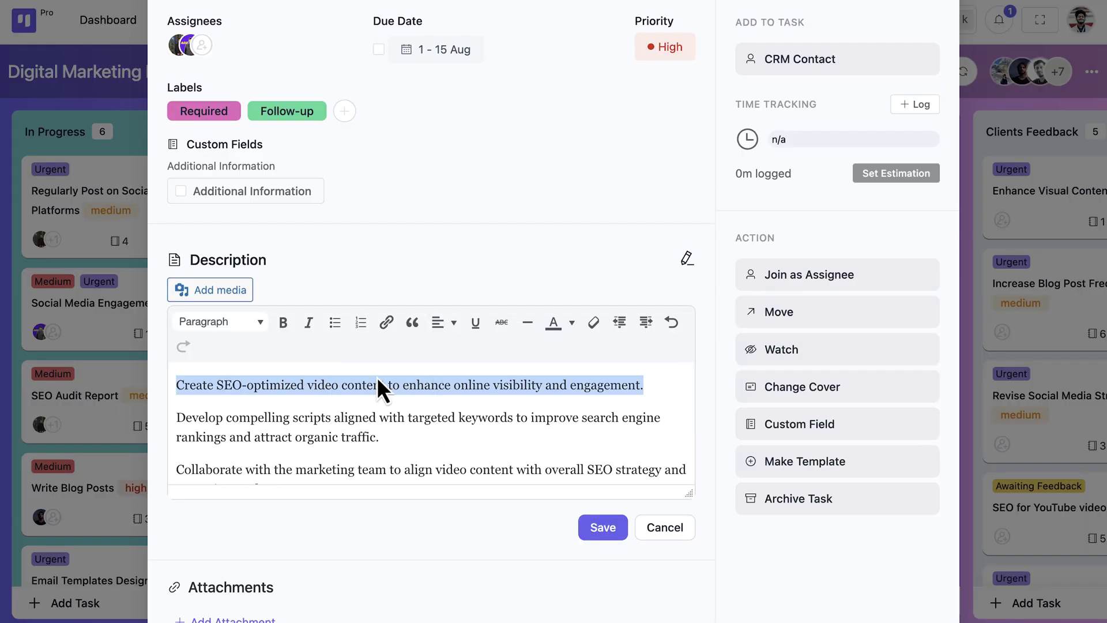
pyautogui.click(283, 322)
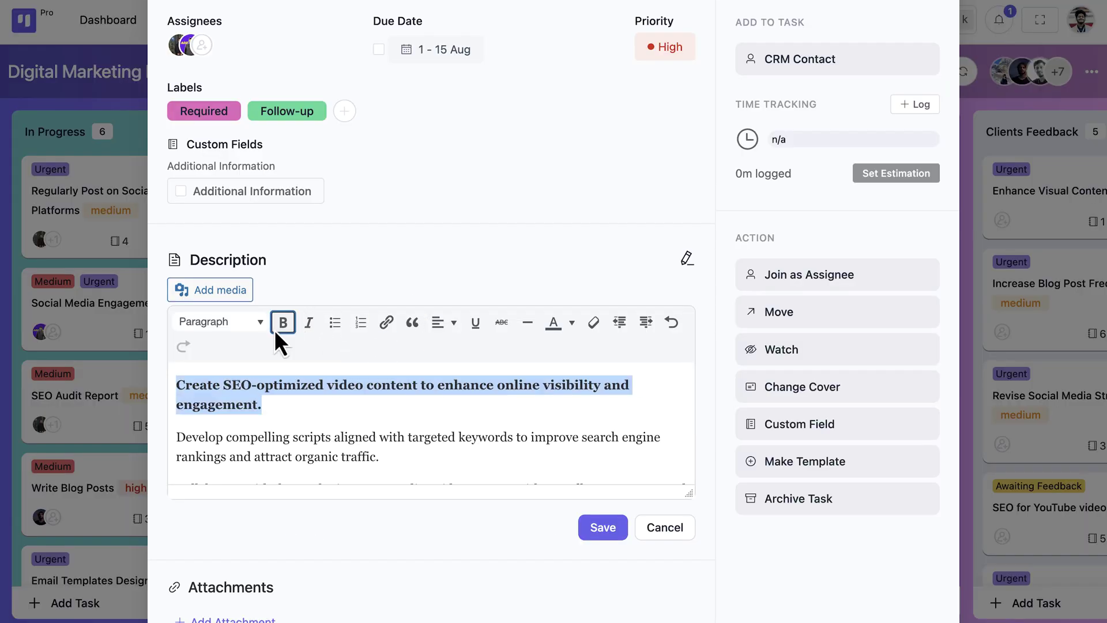
pyautogui.click(596, 530)
pyautogui.scroll(-1, 551, 386)
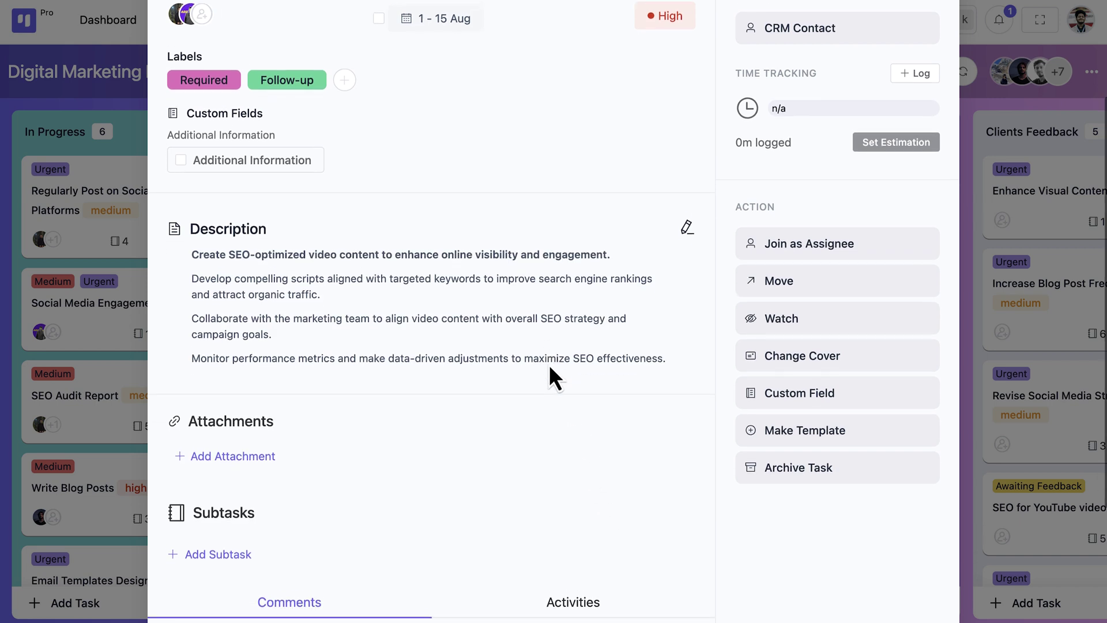
pyautogui.scroll(-1, 550, 366)
pyautogui.scroll(-2, 549, 367)
pyautogui.scroll(-1, 550, 367)
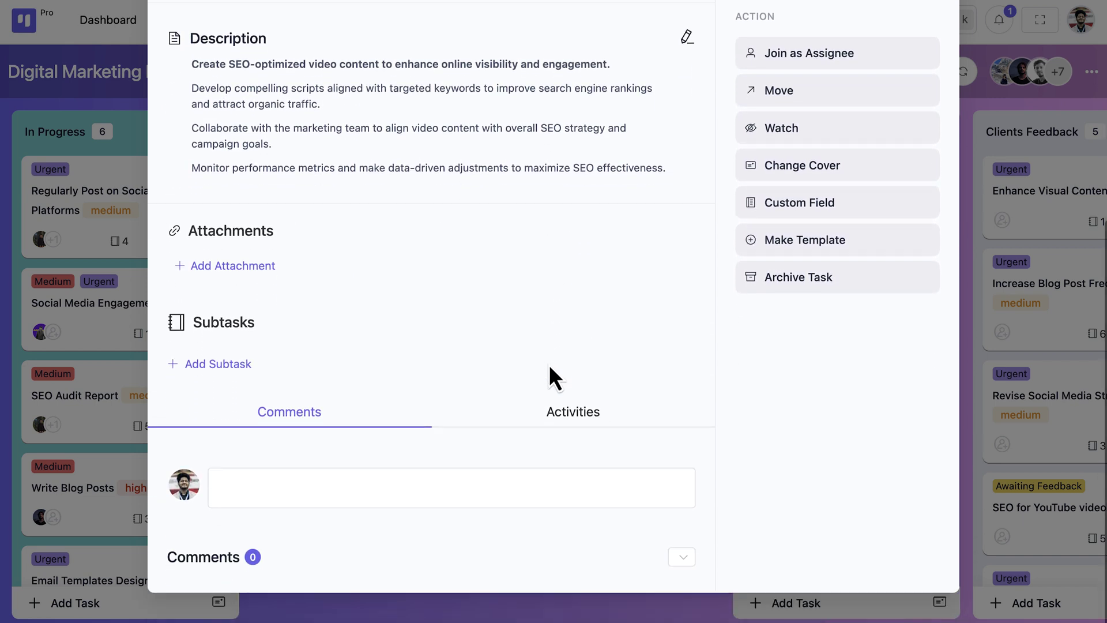
# - Begin attaching Requirements.zip to the task by browsing for the file
pyautogui.click(263, 269)
pyautogui.click(459, 192)
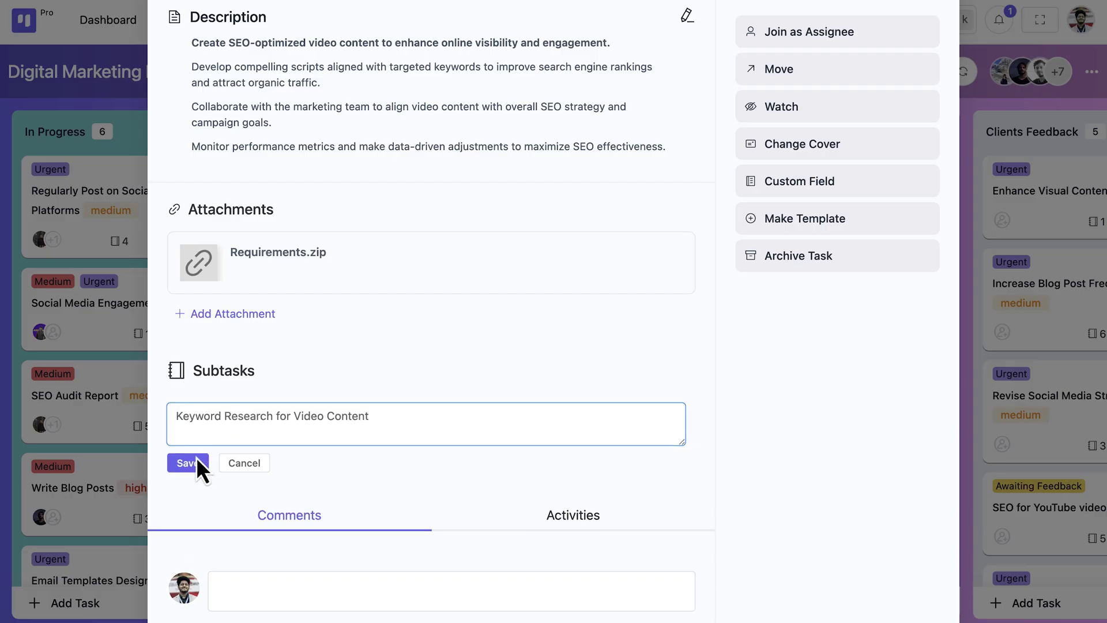
# - Save the 'Keyword Research for Video Content' subtask and date it 1–2 Aug
pyautogui.click(191, 464)
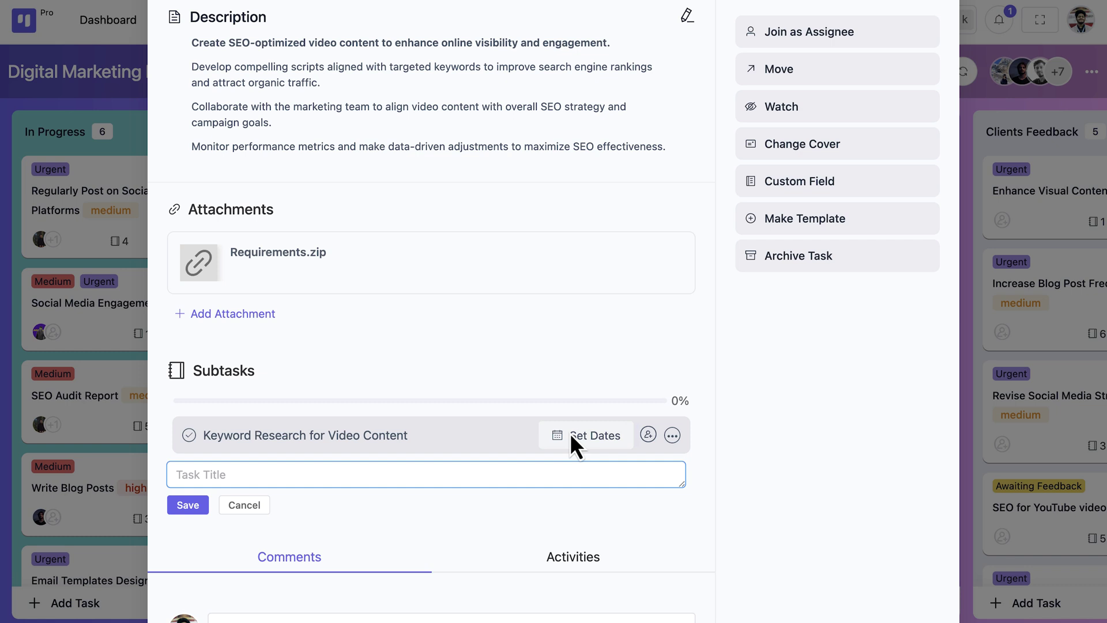
pyautogui.click(572, 434)
pyautogui.click(840, 294)
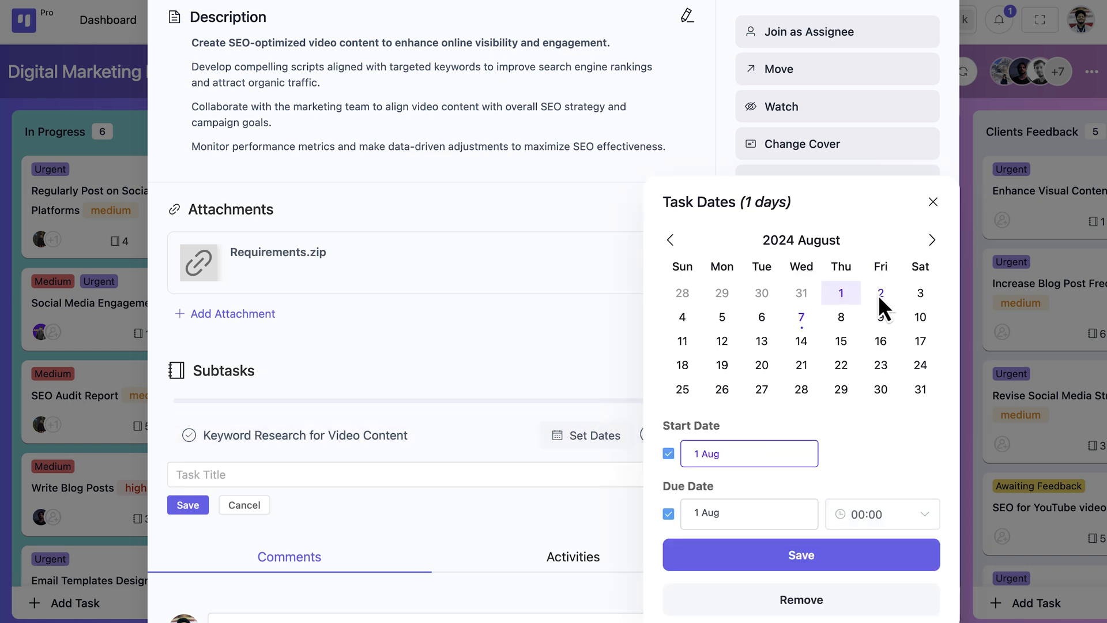
pyautogui.click(879, 294)
pyautogui.click(777, 553)
# - Assign a member to the subtask, mark it complete, and close the empty subtask form
pyautogui.click(646, 435)
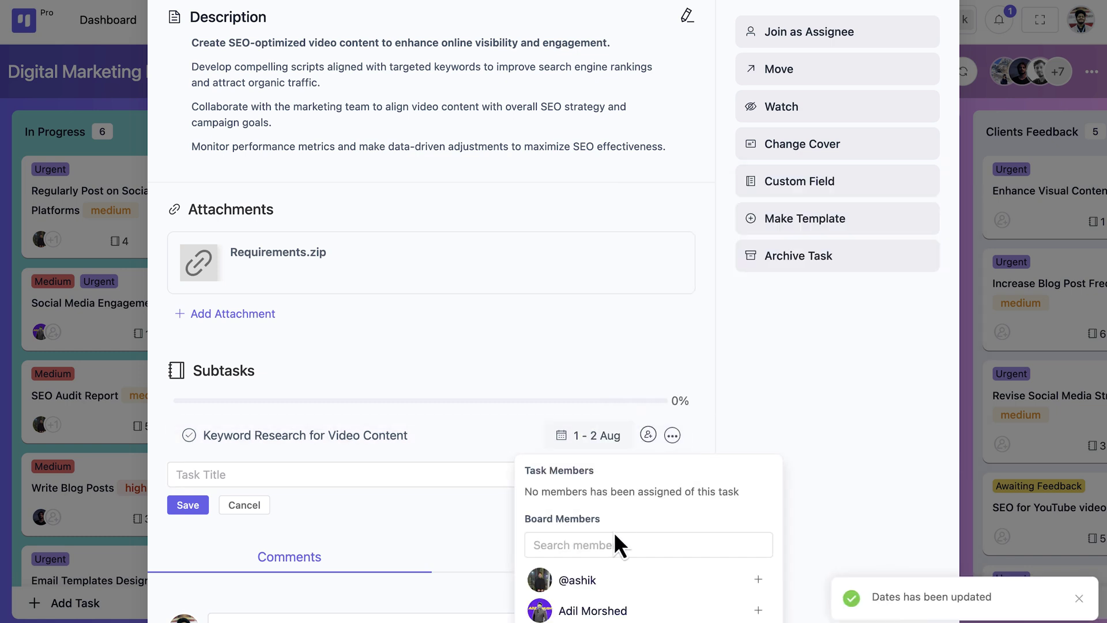
pyautogui.click(609, 578)
pyautogui.click(794, 428)
pyautogui.click(672, 436)
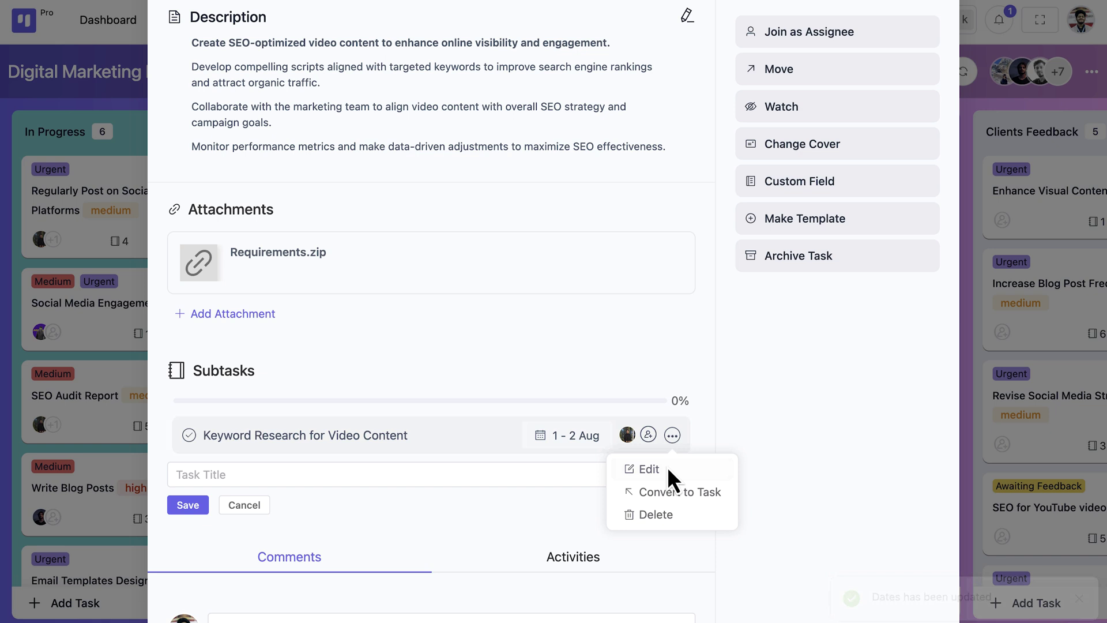
pyautogui.click(672, 473)
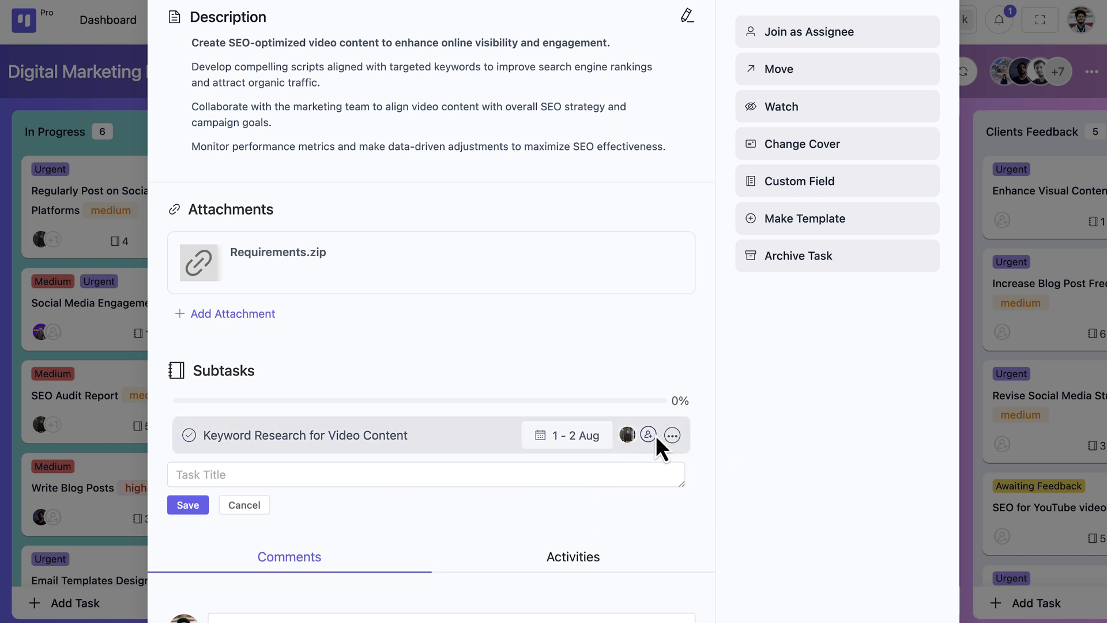
pyautogui.click(191, 437)
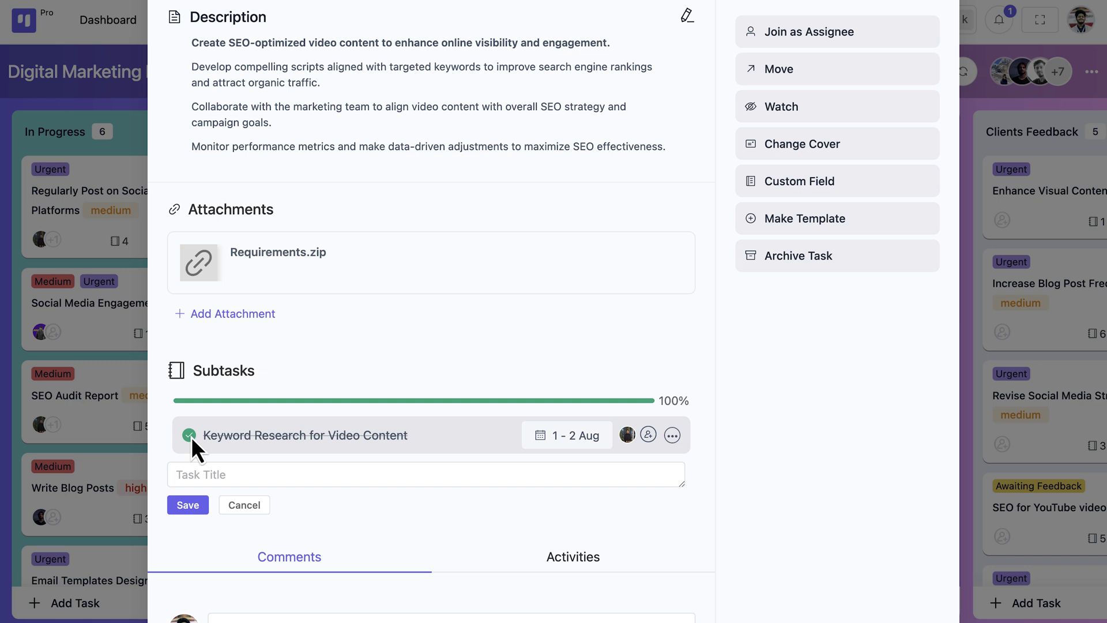
pyautogui.click(403, 535)
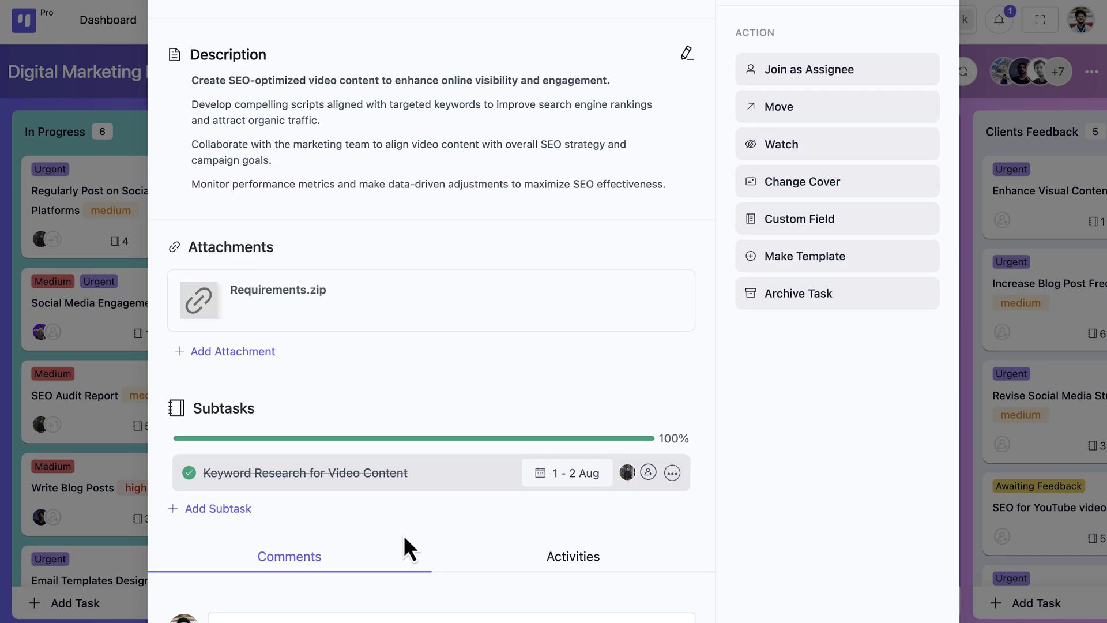
pyautogui.scroll(-2, 403, 535)
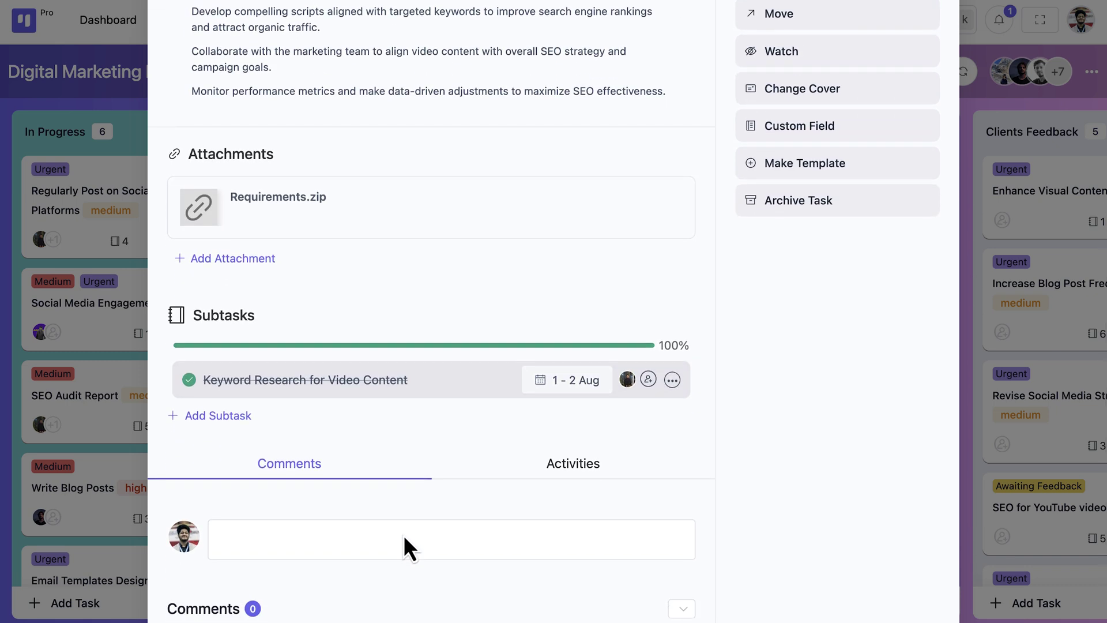
# - Post the keyword question and a 'Well Done.' reply, then view the activity history
pyautogui.click(362, 553)
pyautogui.scroll(-2, 361, 553)
pyautogui.write('Did you find all the keywords?')
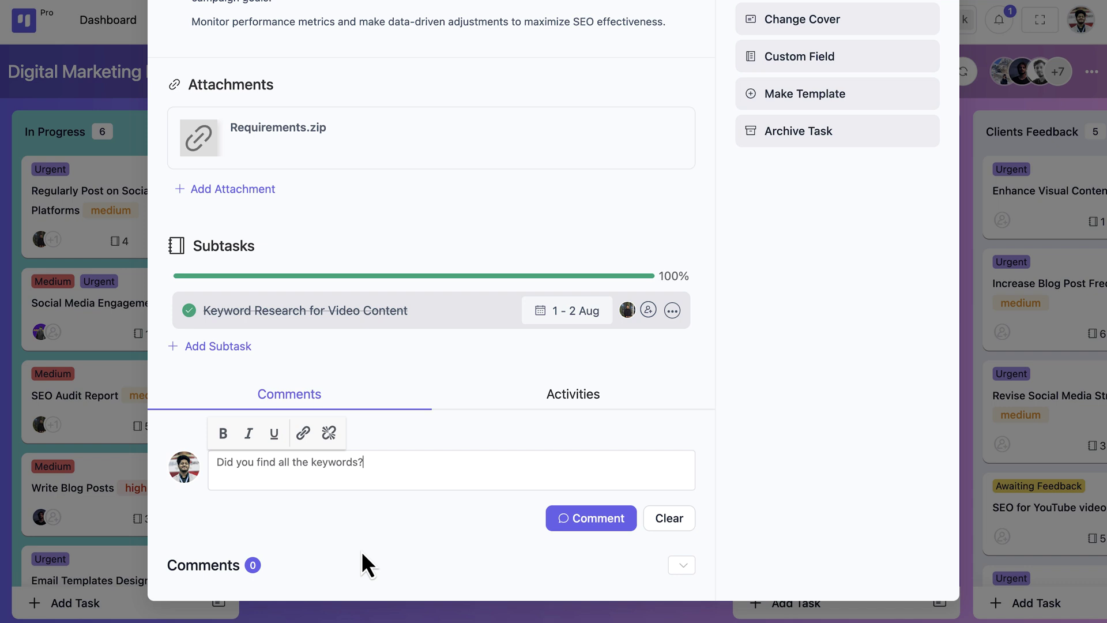
pyautogui.click(578, 520)
pyautogui.scroll(-3, 339, 563)
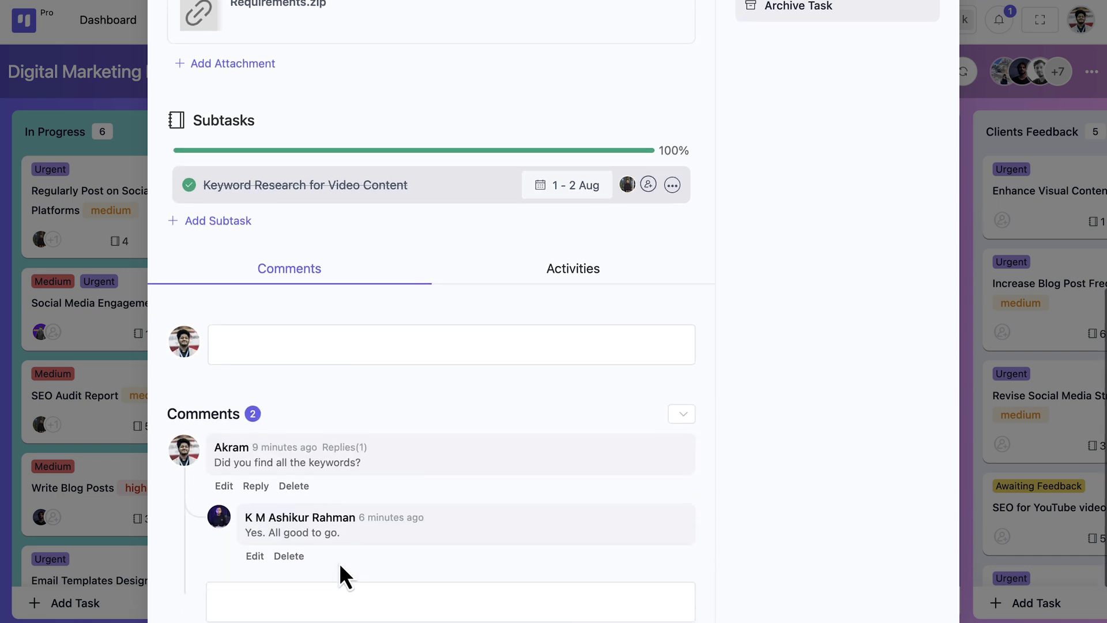
pyautogui.write('Well Done.')
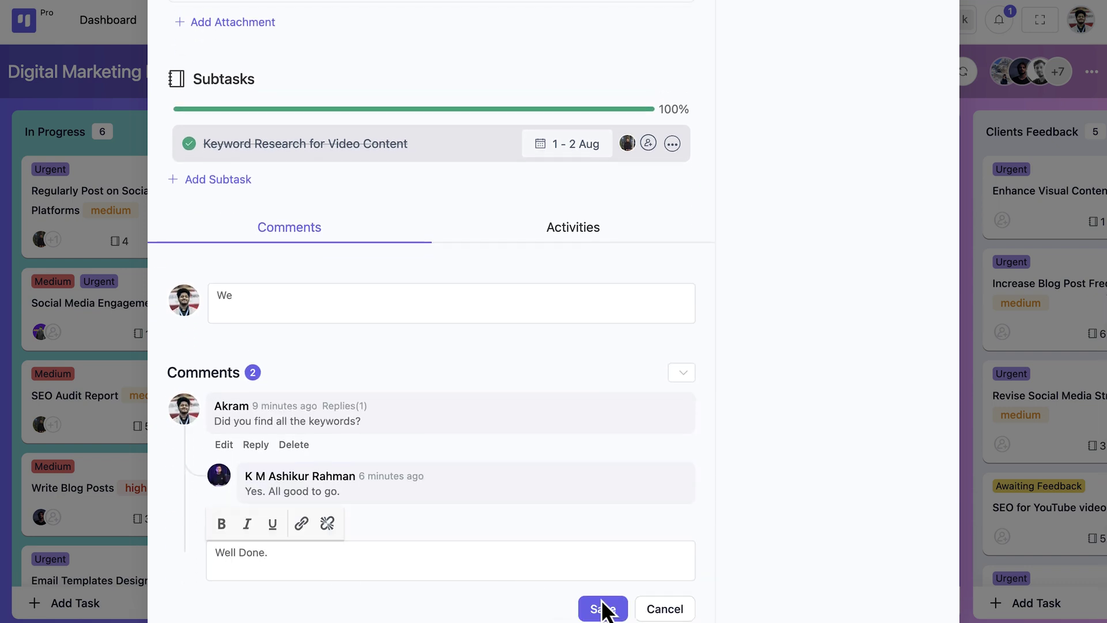
pyautogui.click(603, 609)
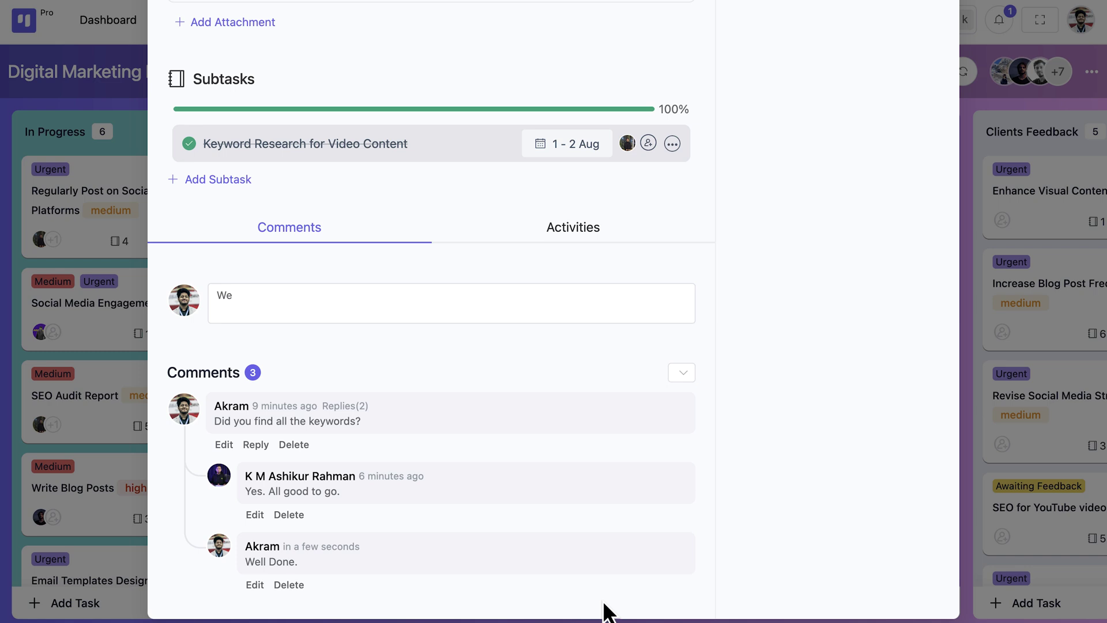
pyautogui.click(576, 225)
pyautogui.scroll(-3, 520, 361)
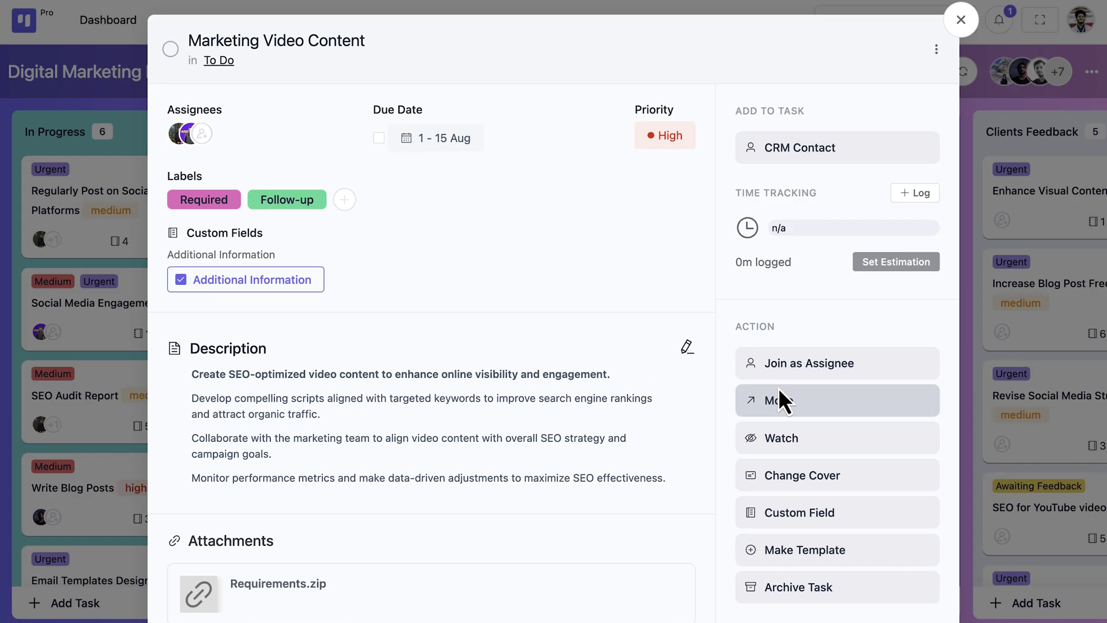
# - Move Marketing Video Content to position 1 in its column on the same board
pyautogui.click(778, 390)
pyautogui.click(814, 248)
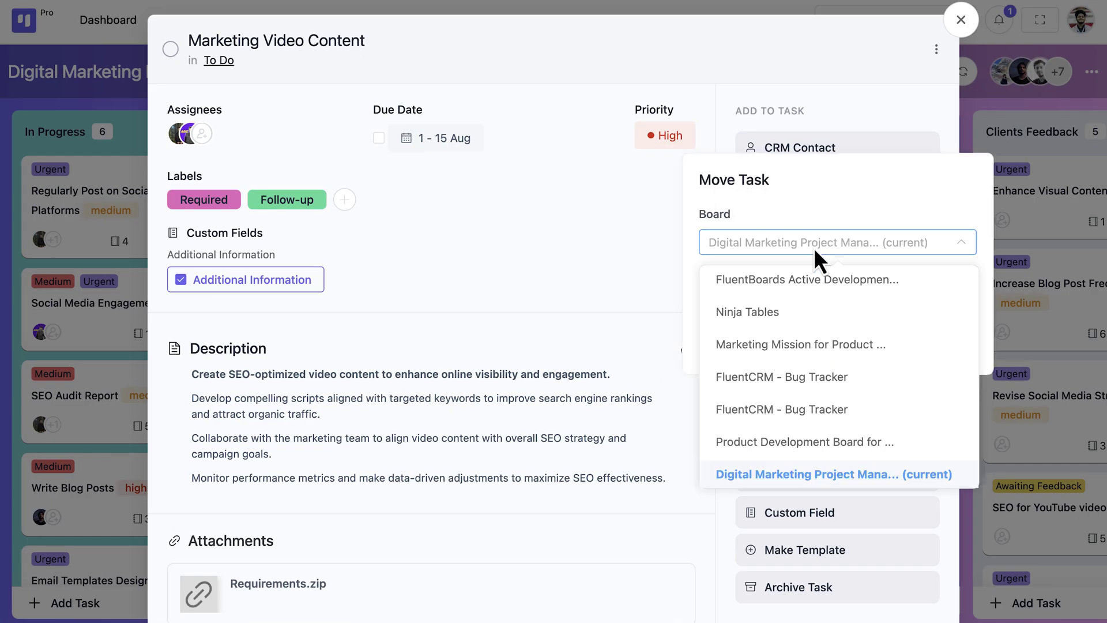
pyautogui.click(814, 248)
pyautogui.click(784, 300)
pyautogui.click(916, 301)
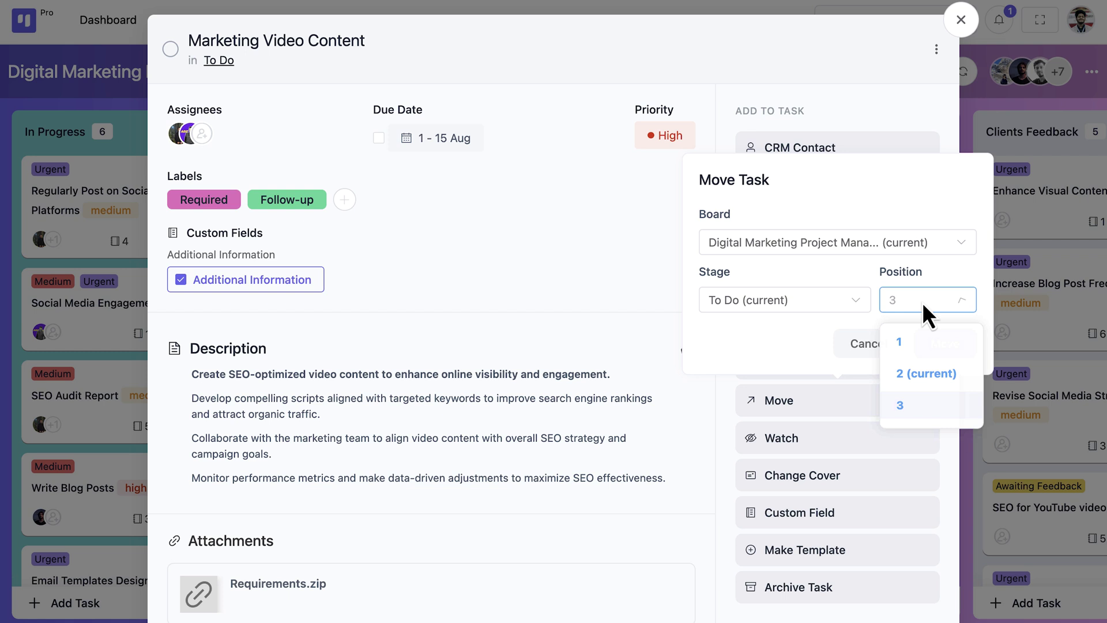
pyautogui.click(913, 342)
pyautogui.click(948, 352)
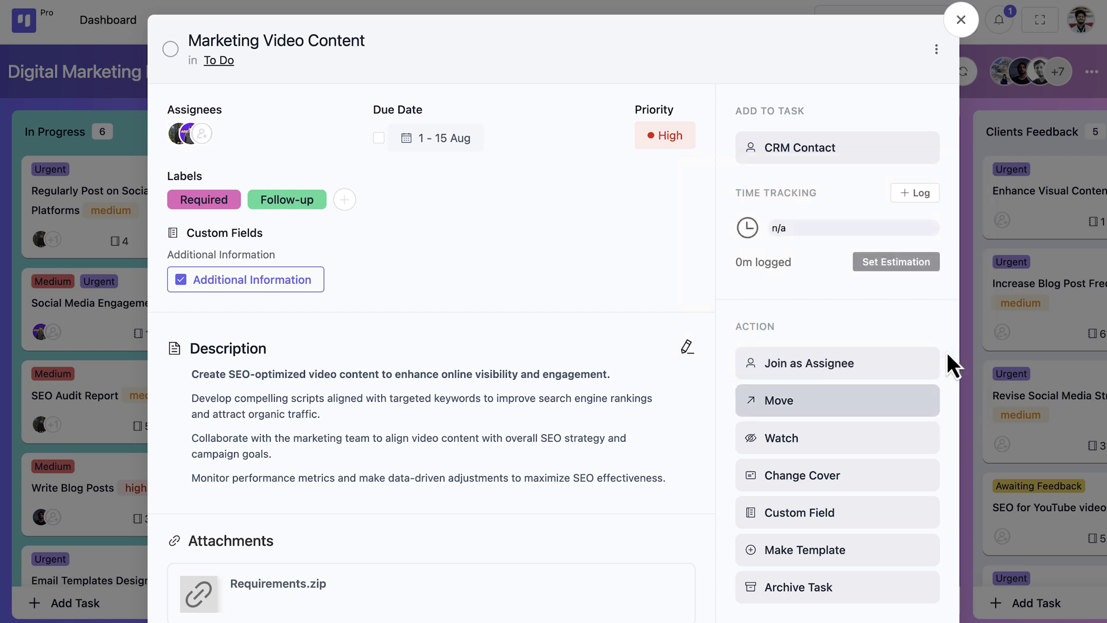
# - Watch the task, give it a cover colour, and make it a template
pyautogui.click(862, 444)
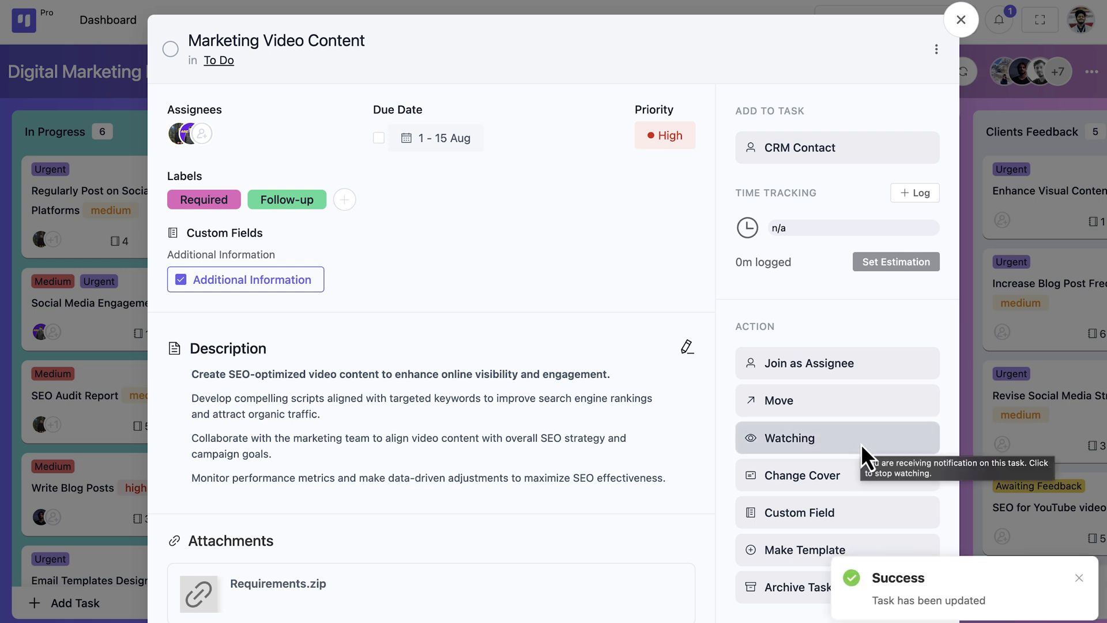
pyautogui.click(855, 473)
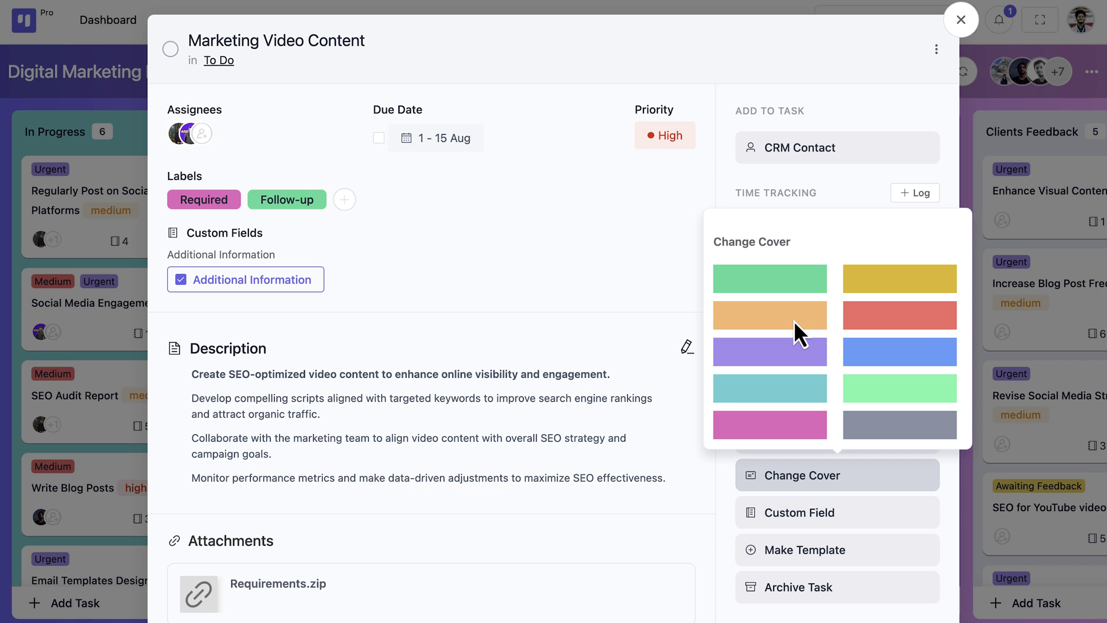
pyautogui.click(793, 320)
pyautogui.scroll(-2, 702, 520)
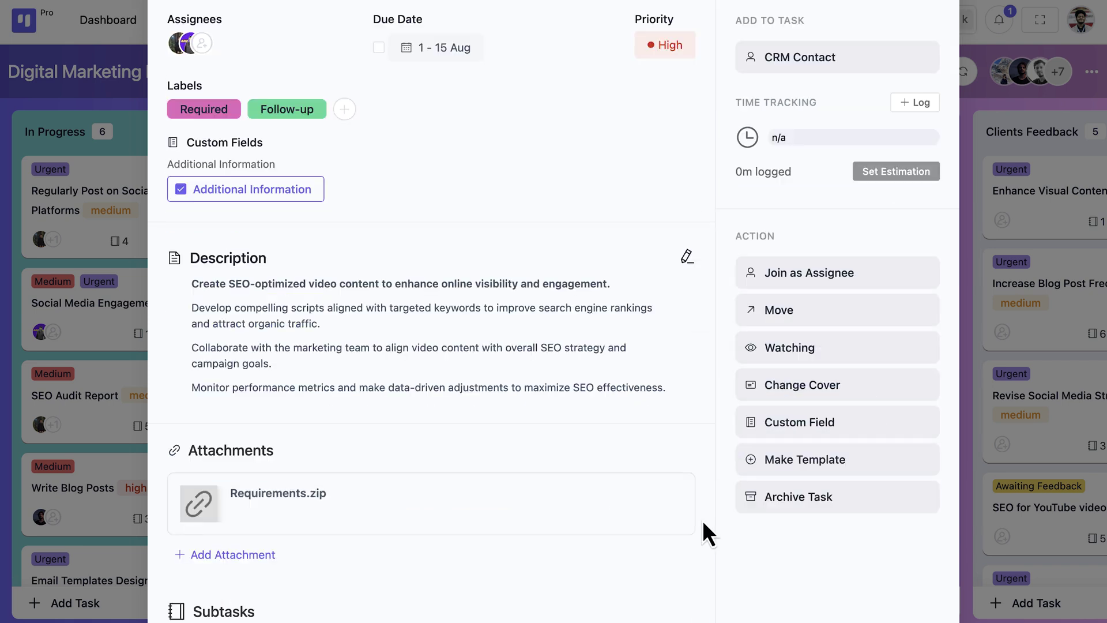
pyautogui.click(799, 464)
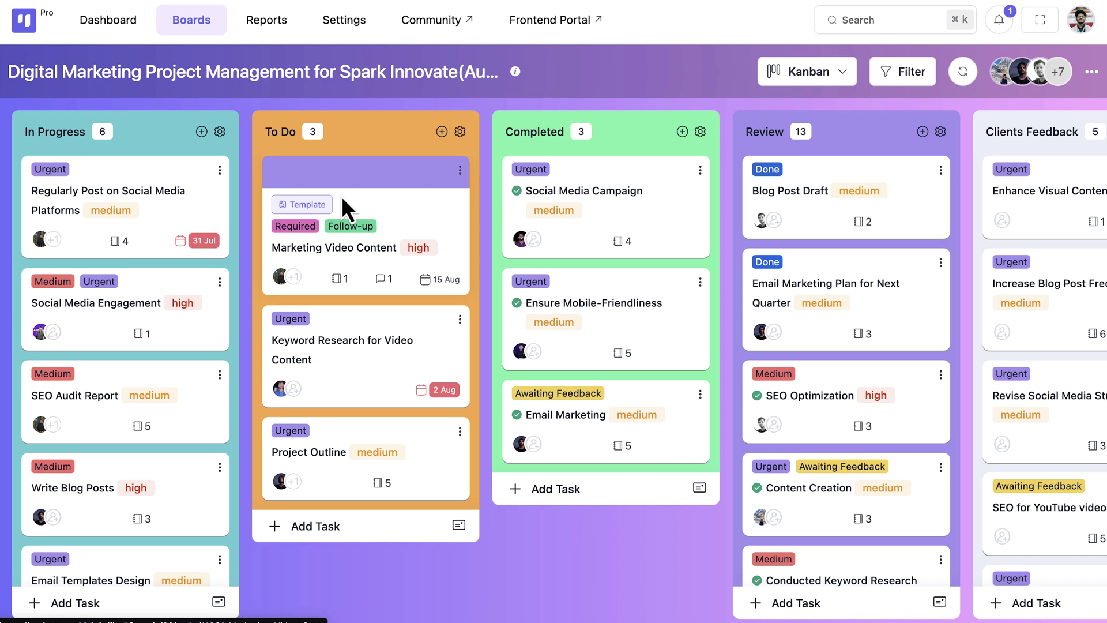
# - Add a ticked 'Video Published' checkbox custom field, then archive the task
pyautogui.click(312, 214)
pyautogui.scroll(-3, 718, 383)
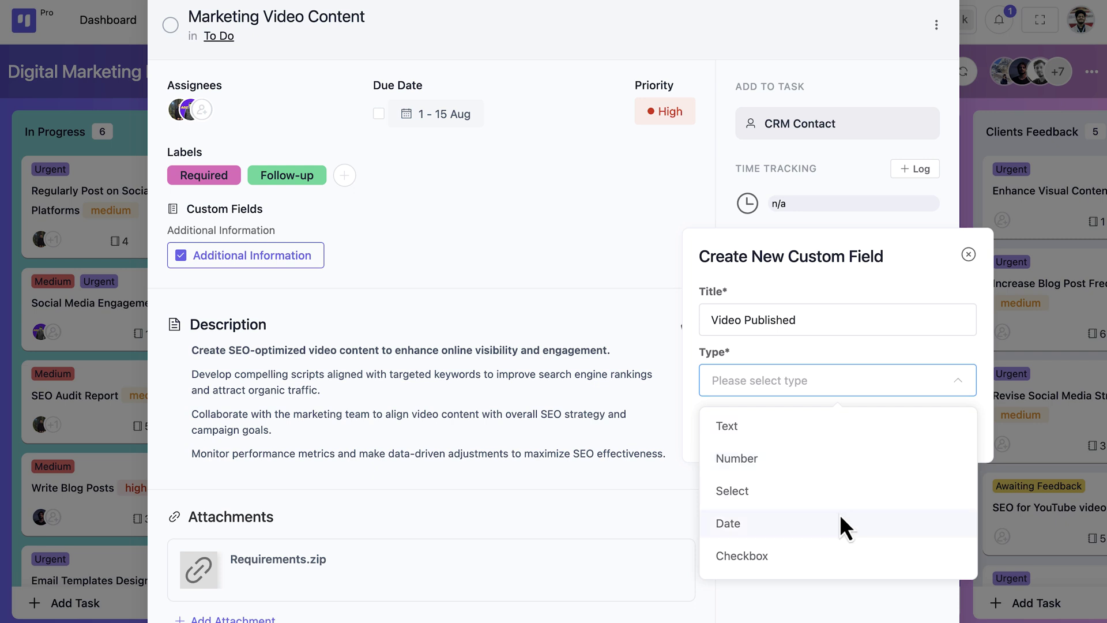
pyautogui.click(839, 552)
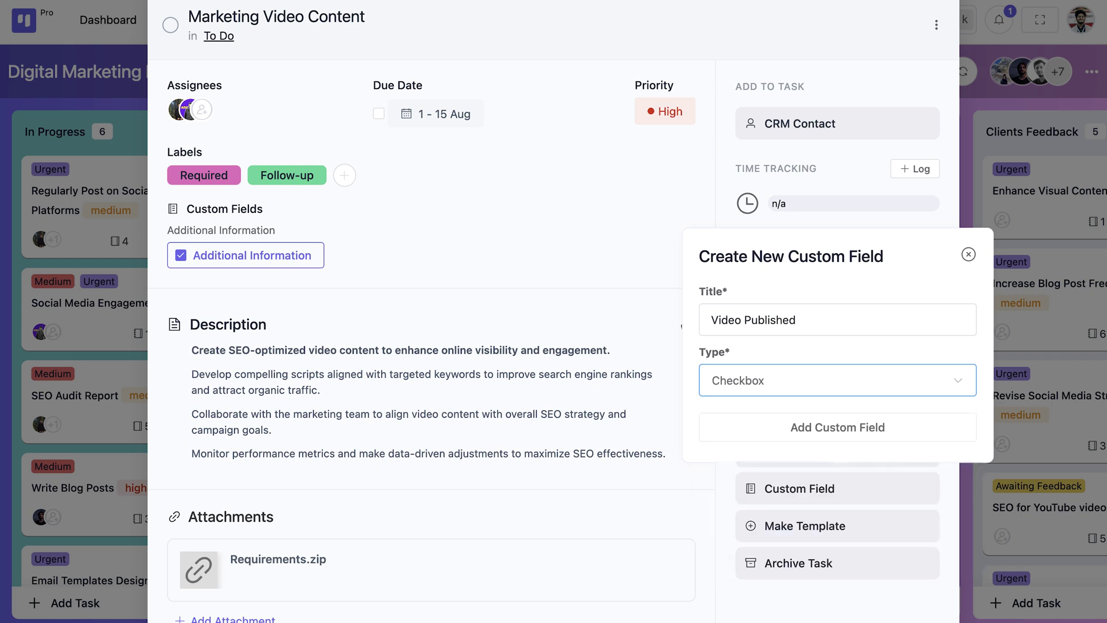
pyautogui.click(870, 425)
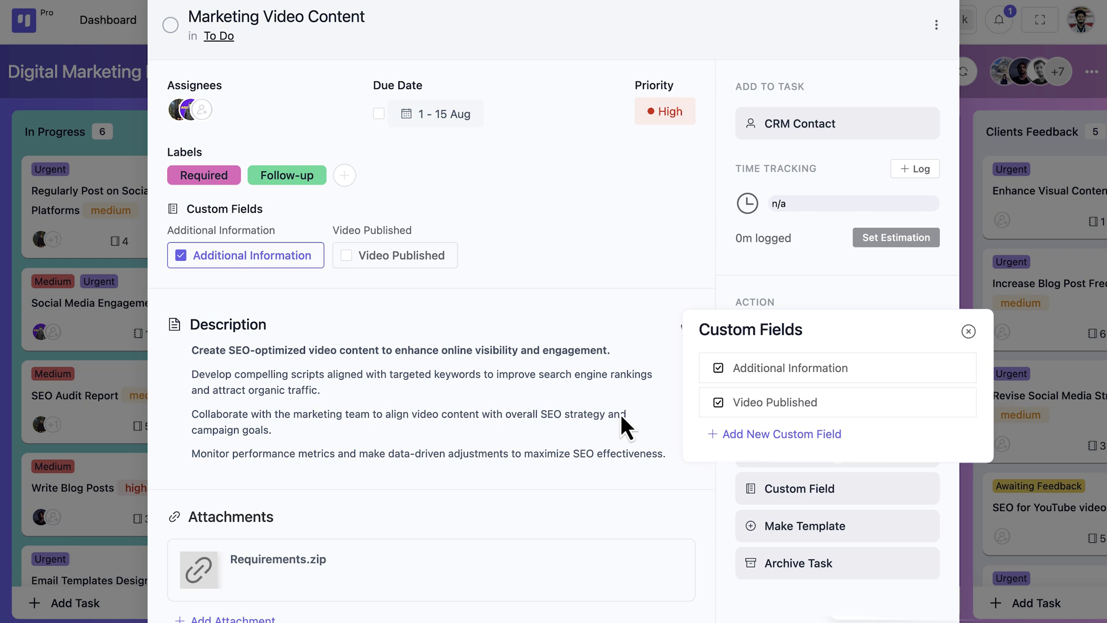
pyautogui.click(347, 256)
pyautogui.click(536, 278)
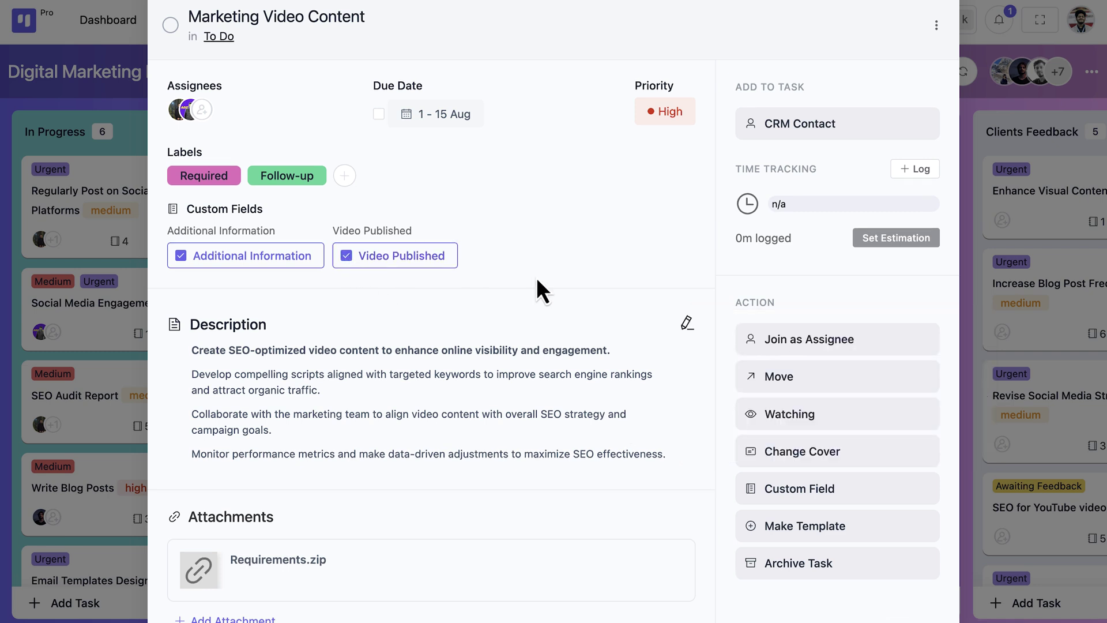
pyautogui.click(805, 564)
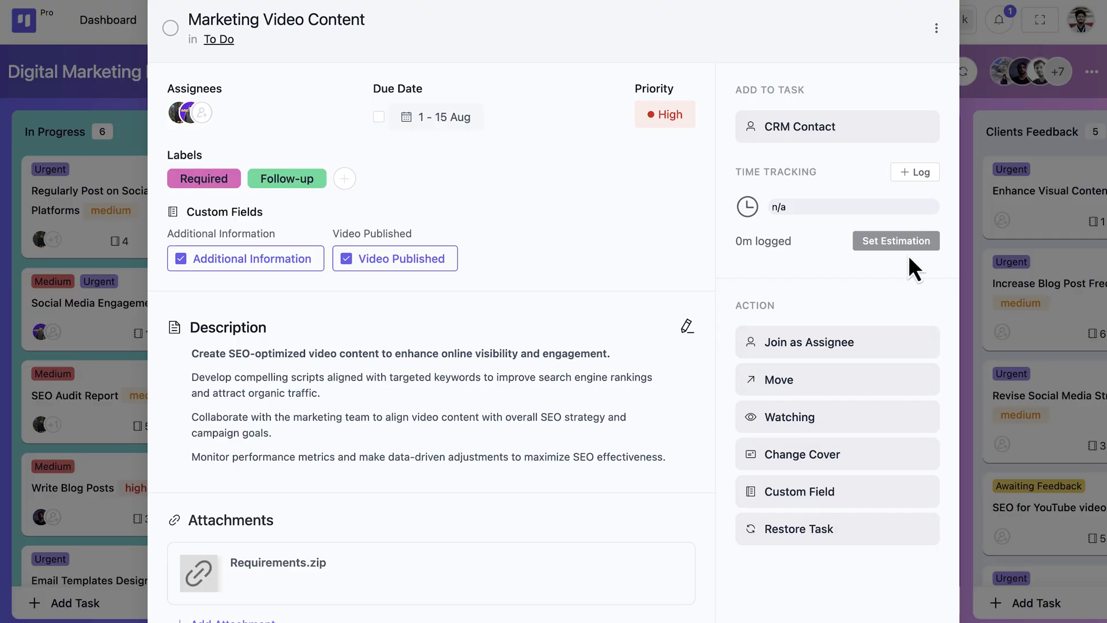
# - Set a 4-hour estimate and log 2 hours of work described as 'Done.'
pyautogui.click(908, 255)
pyautogui.click(919, 174)
pyautogui.doubleClick(780, 294)
pyautogui.write('2')
pyautogui.click(822, 354)
pyautogui.write('Done.')
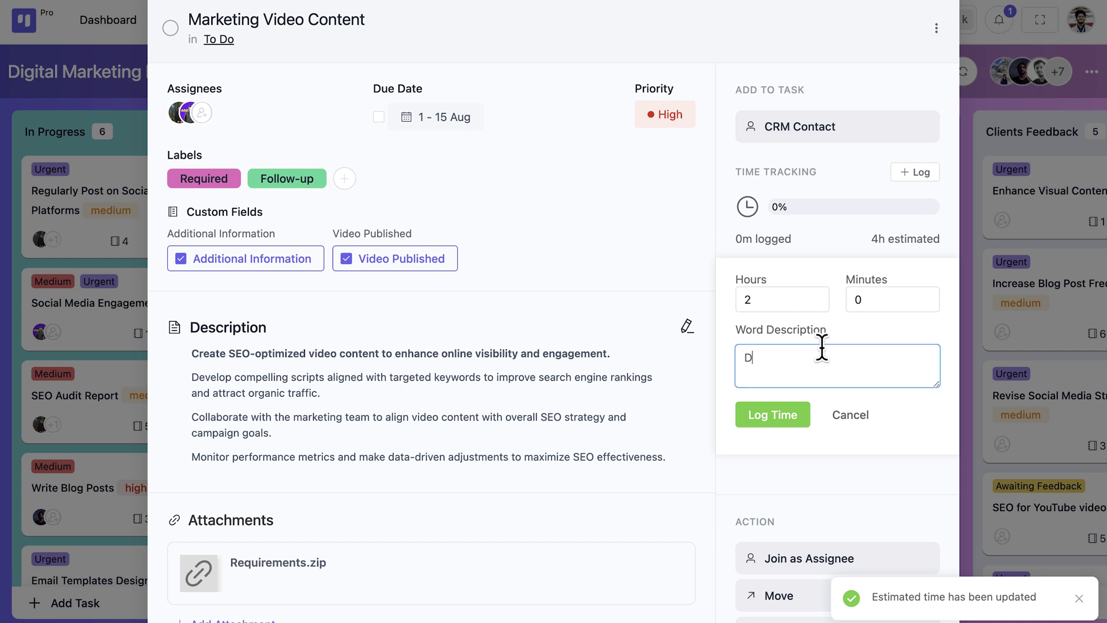
pyautogui.click(782, 417)
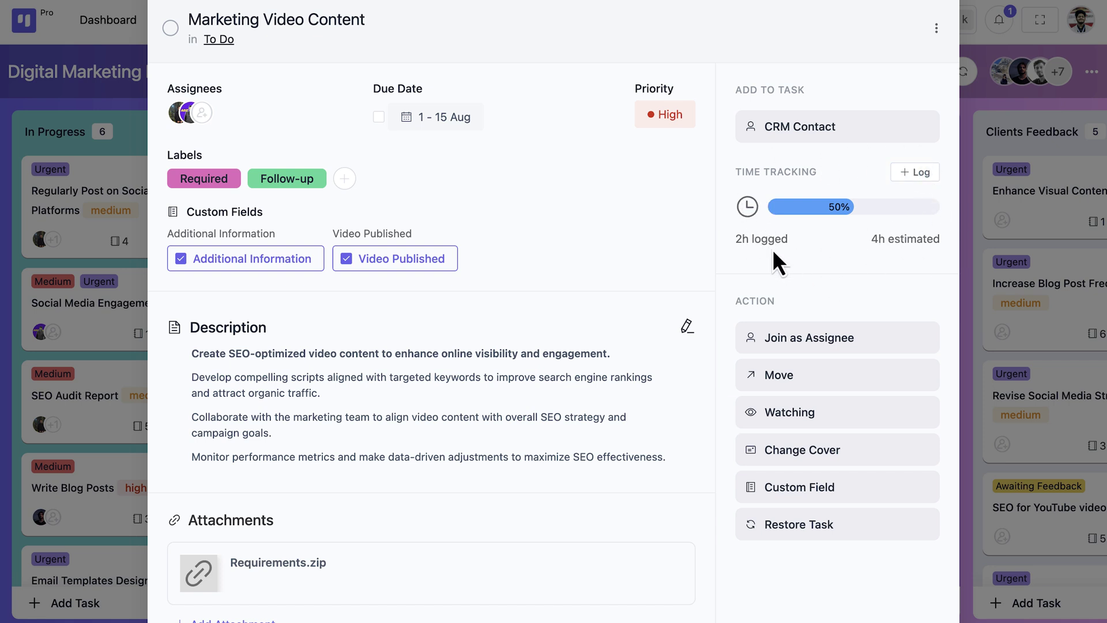
# - Link the matching CRM contact to the task and view its profile
pyautogui.click(807, 129)
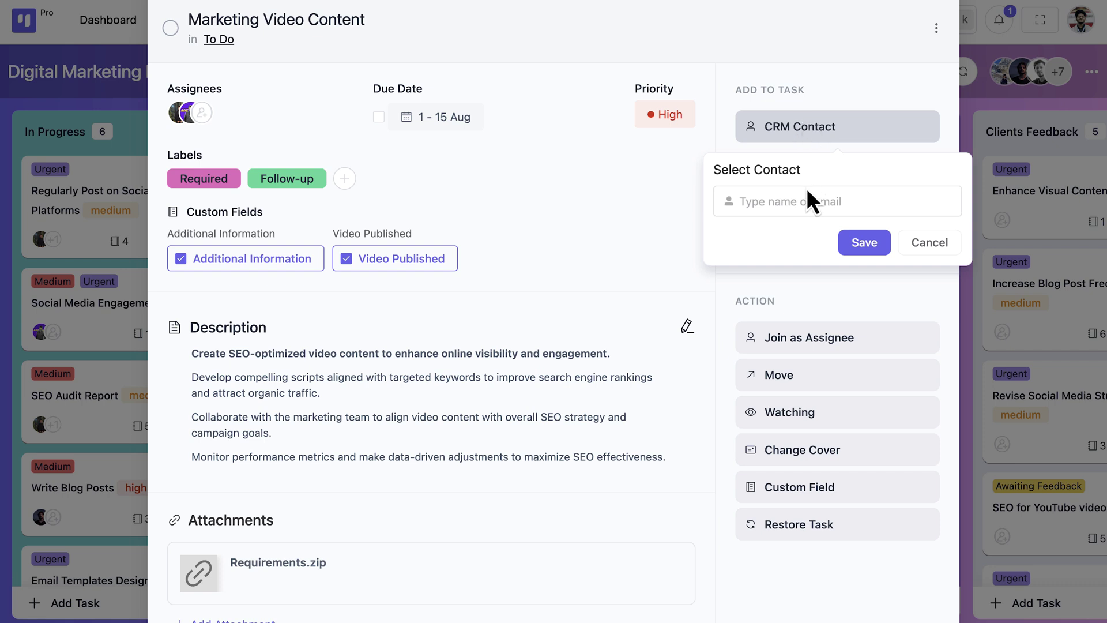
pyautogui.click(807, 200)
pyautogui.click(807, 249)
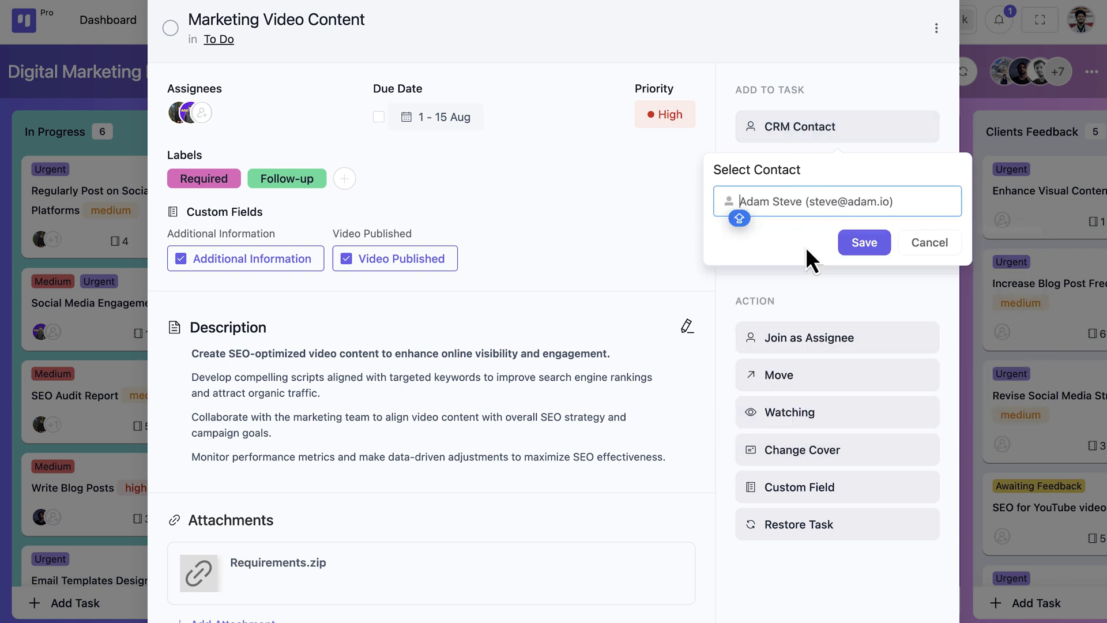
pyautogui.click(840, 245)
pyautogui.click(824, 198)
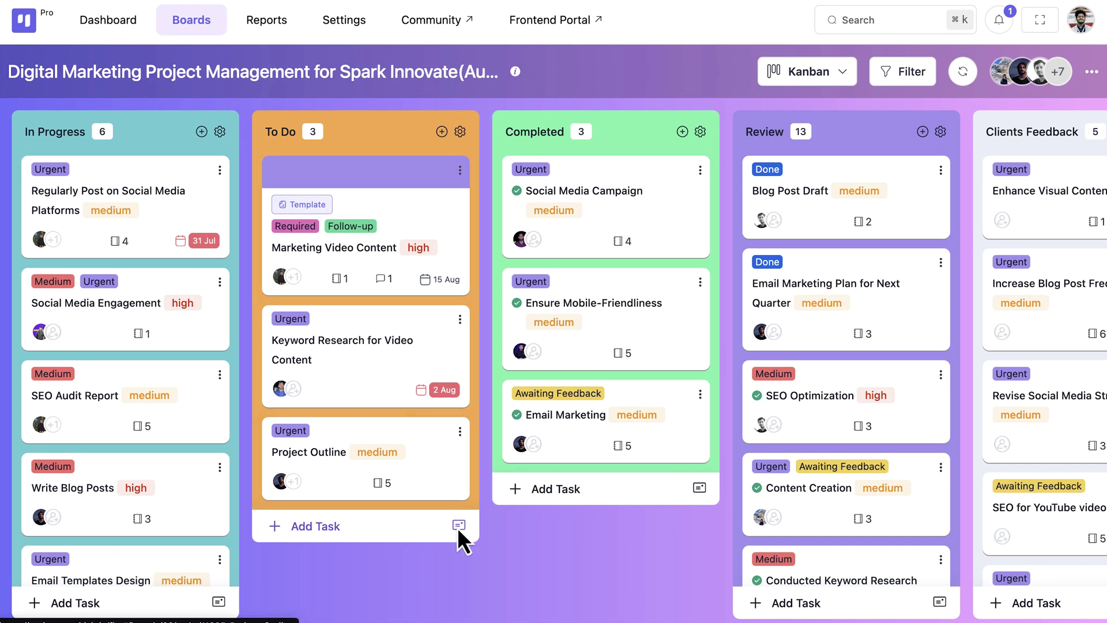
# - Create a To Do task from the Marketing Video Content template and show its actions
pyautogui.click(459, 526)
pyautogui.click(462, 431)
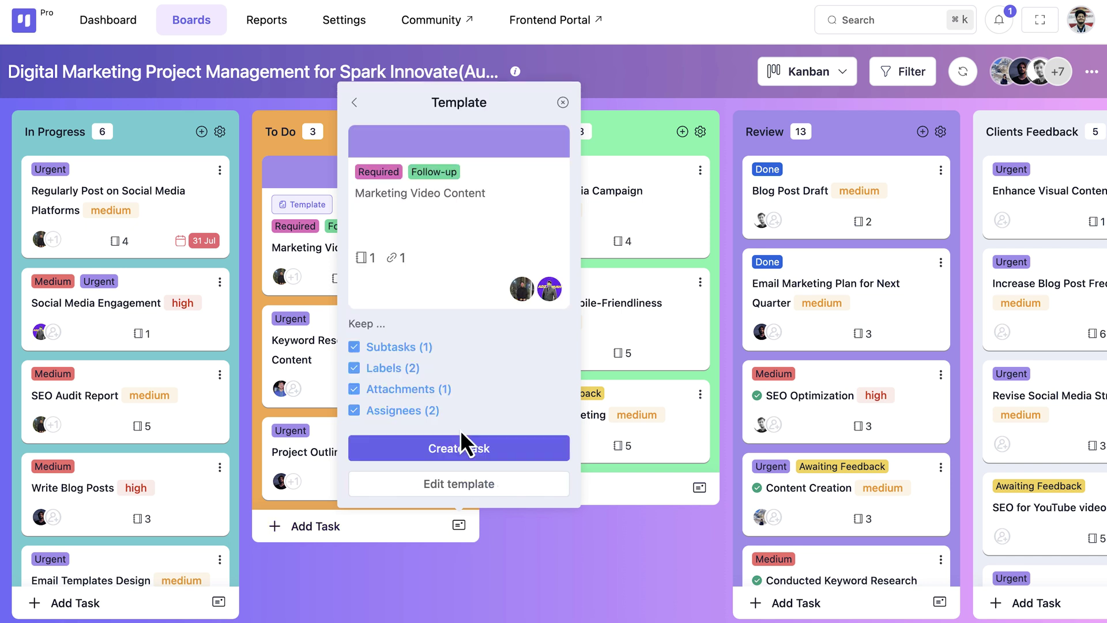
pyautogui.click(457, 444)
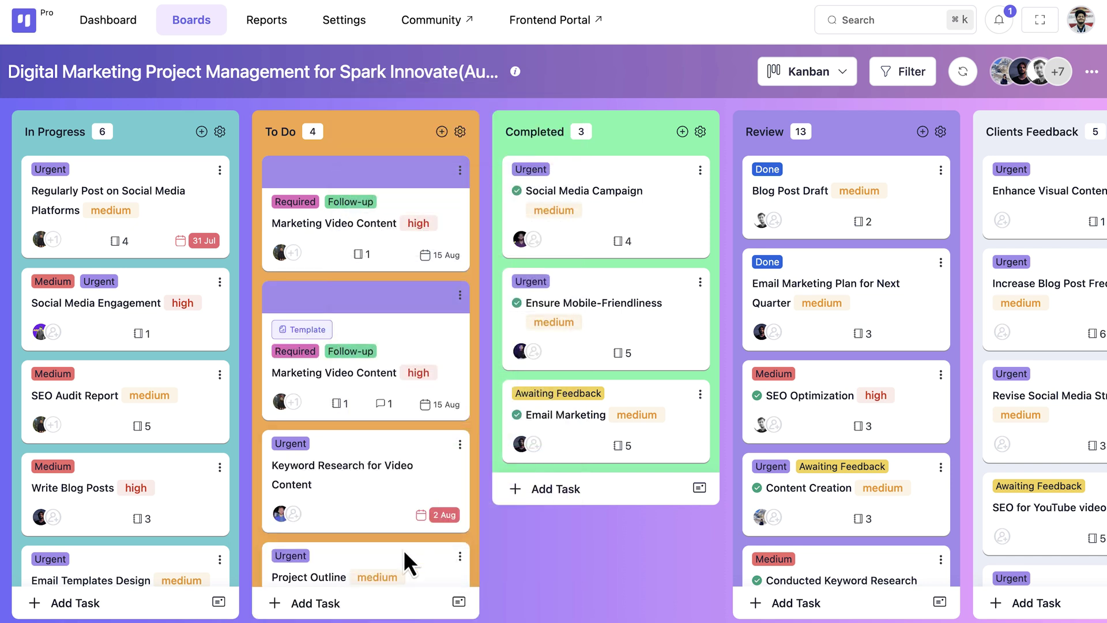
pyautogui.scroll(2, 404, 549)
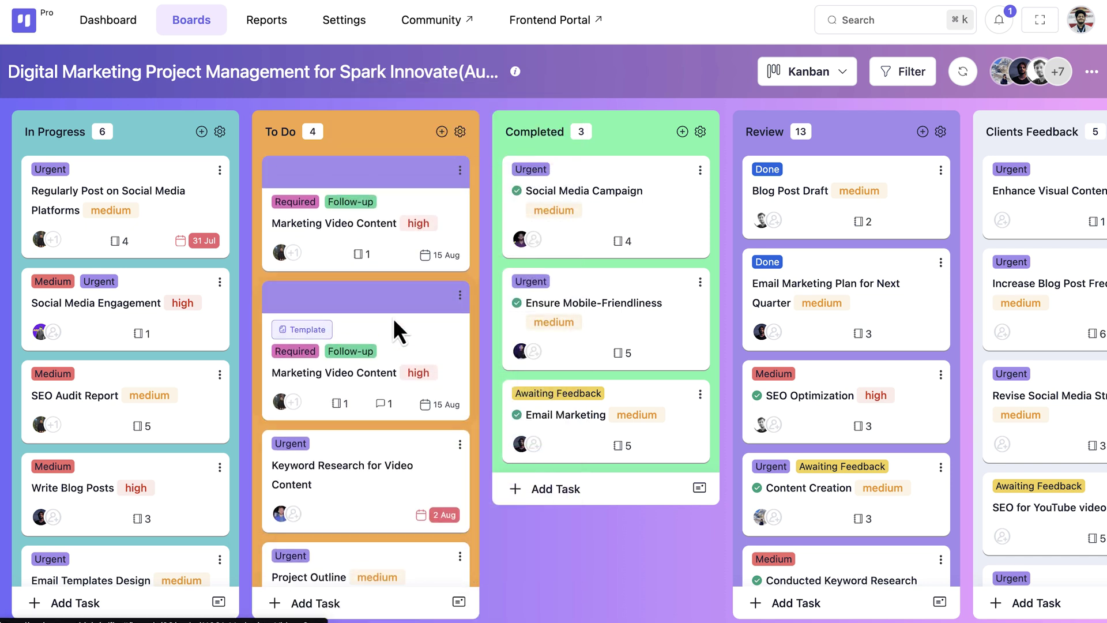
pyautogui.click(461, 171)
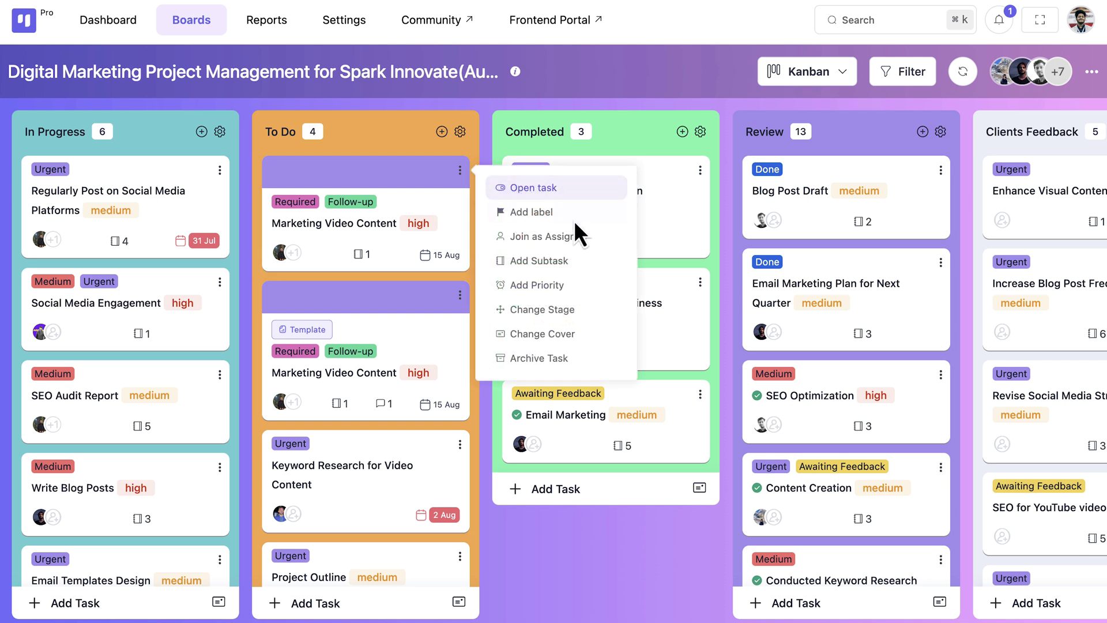